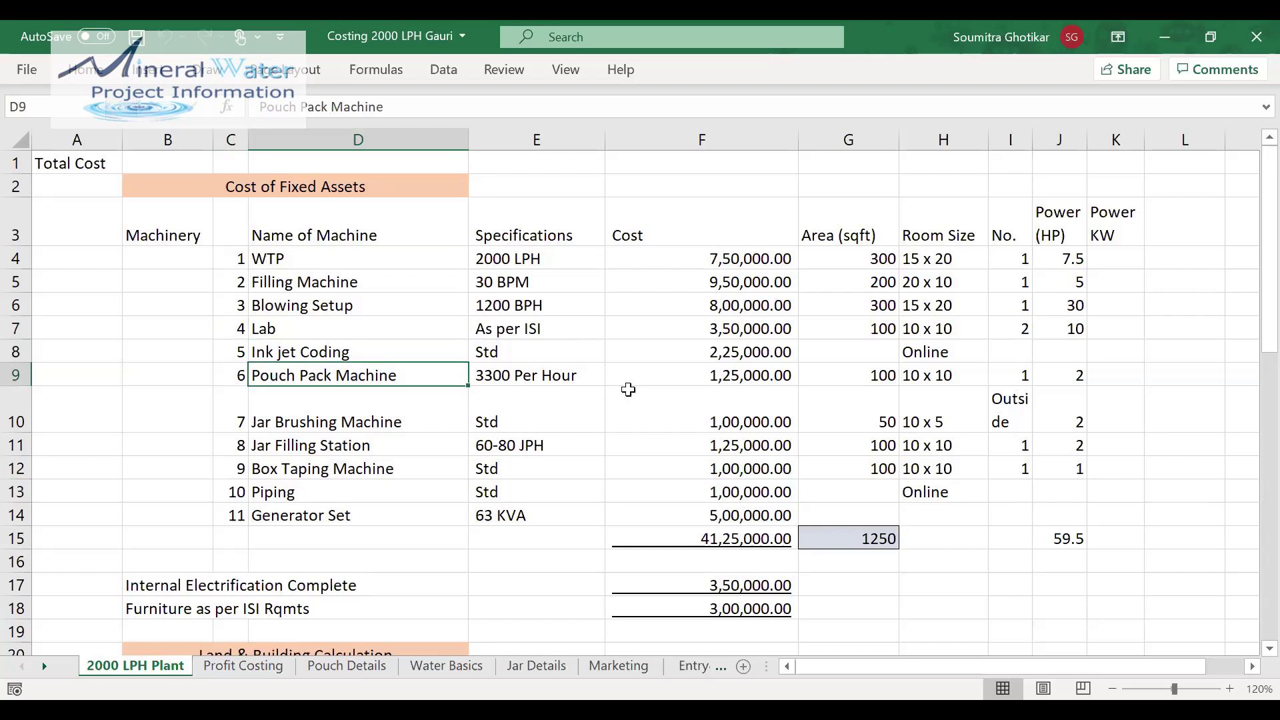
# - Check the Pouch Pack Machine's share of the machinery total by clearing its cost, and undo the deletion
pyautogui.click(662, 372)
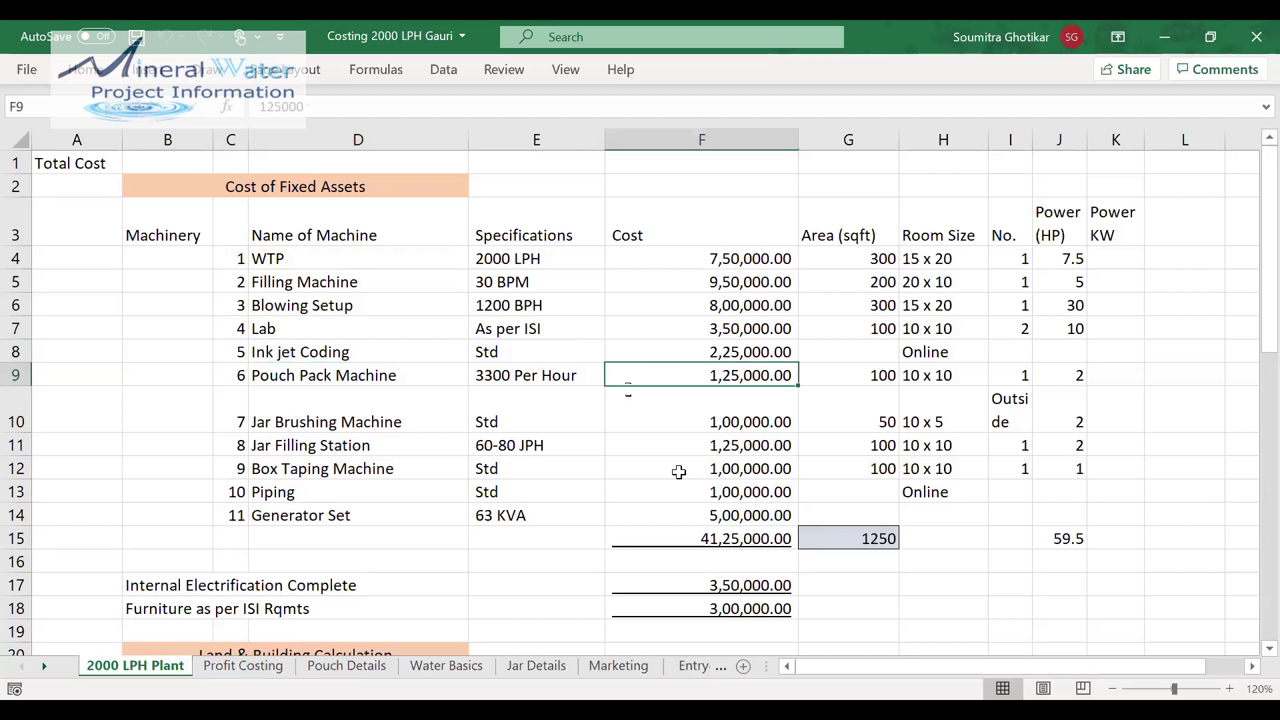
pyautogui.click(683, 537)
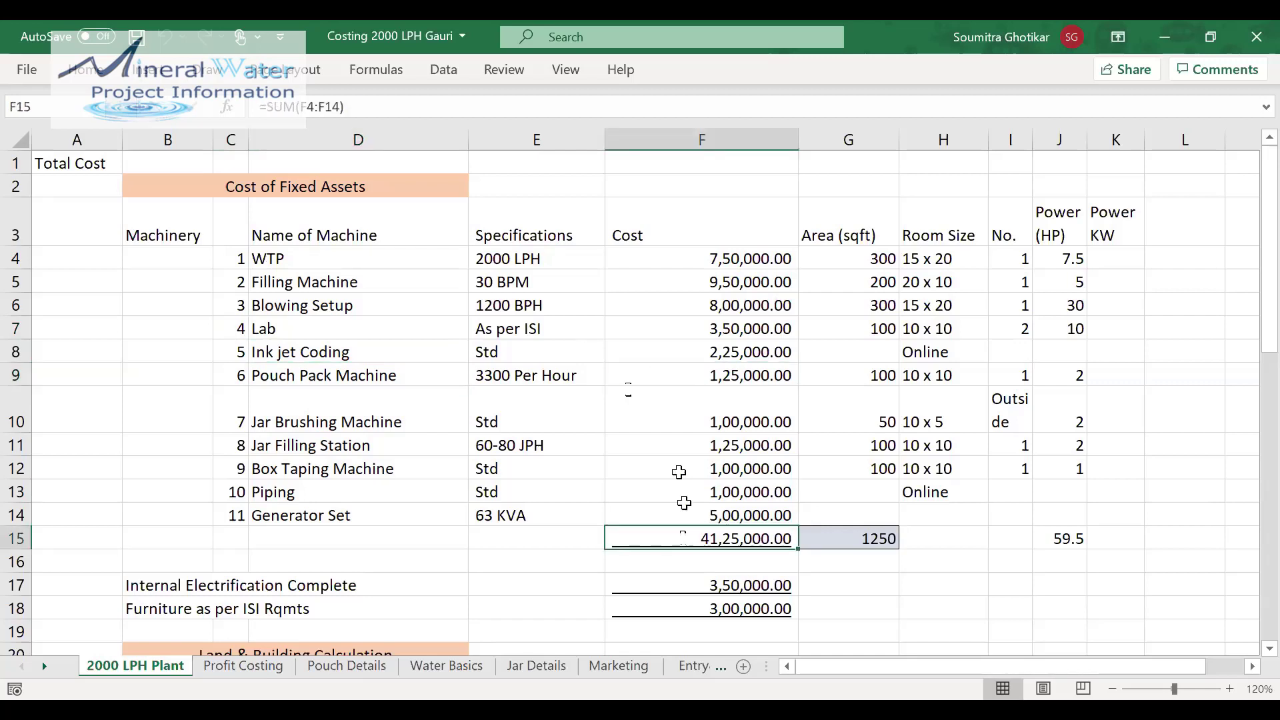
pyautogui.click(646, 370)
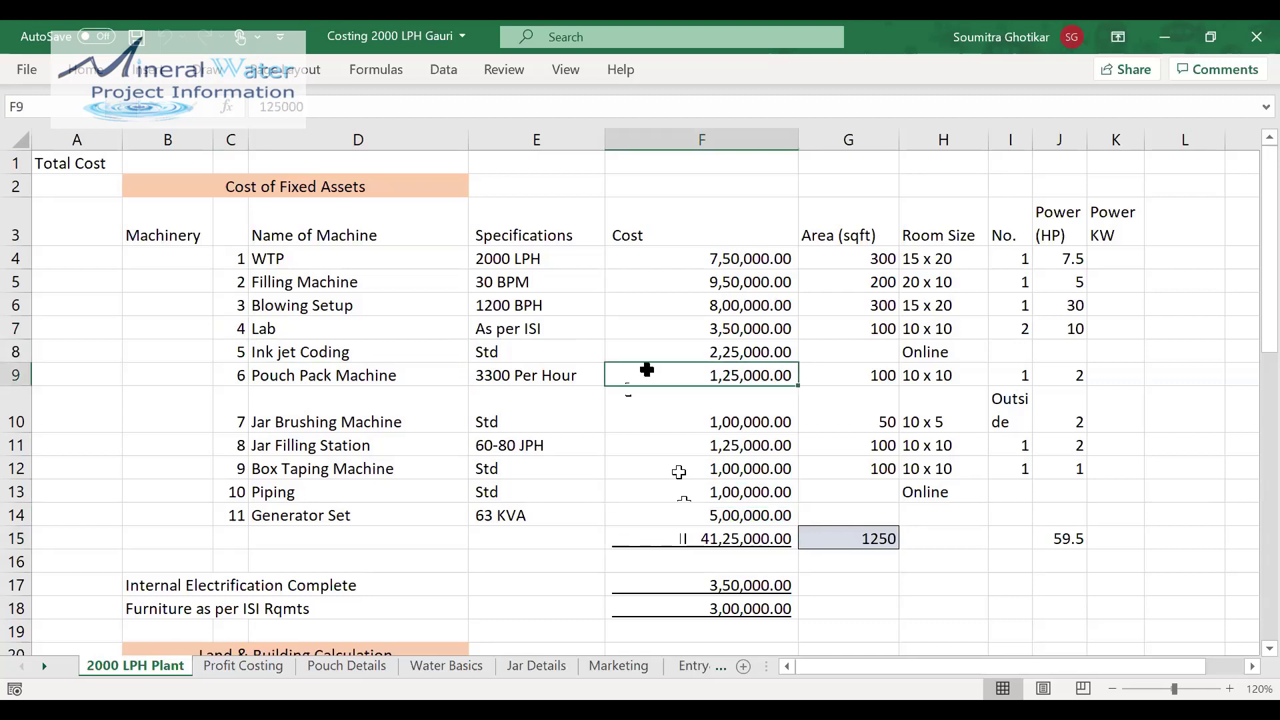
pyautogui.press('Delete')
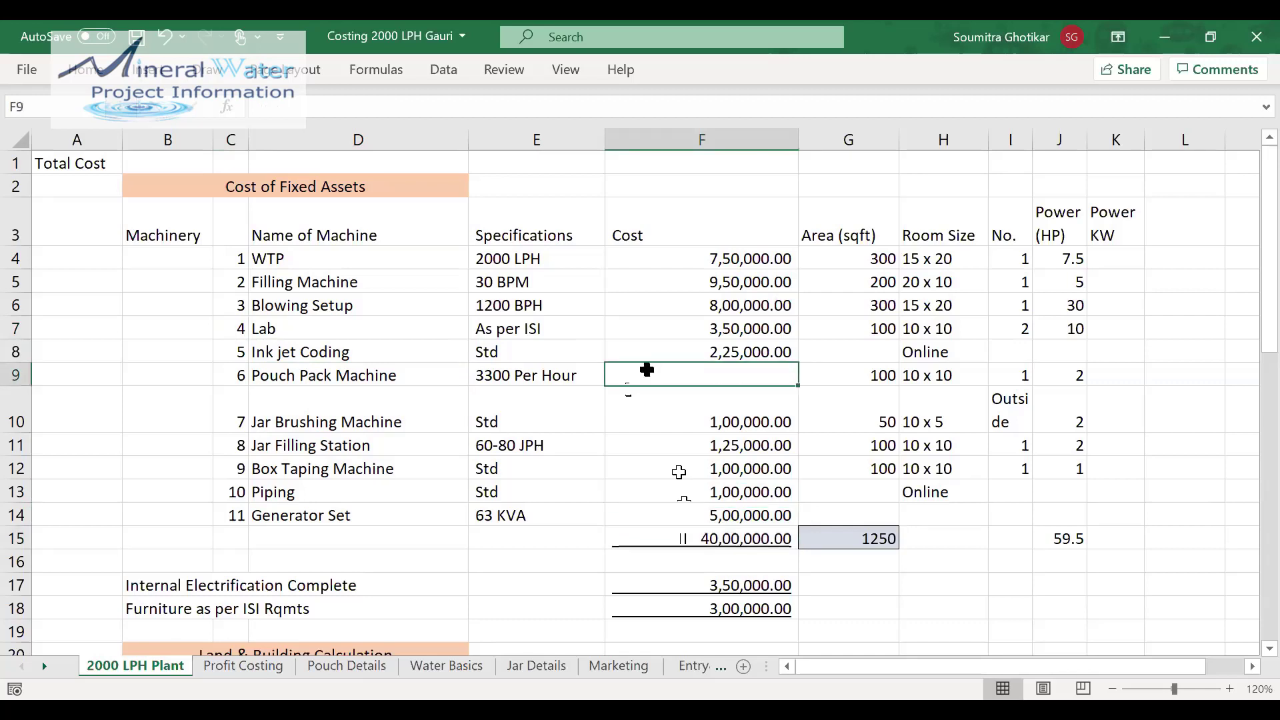
pyautogui.hotkey('ctrl', 'z')
pyautogui.click(1219, 526)
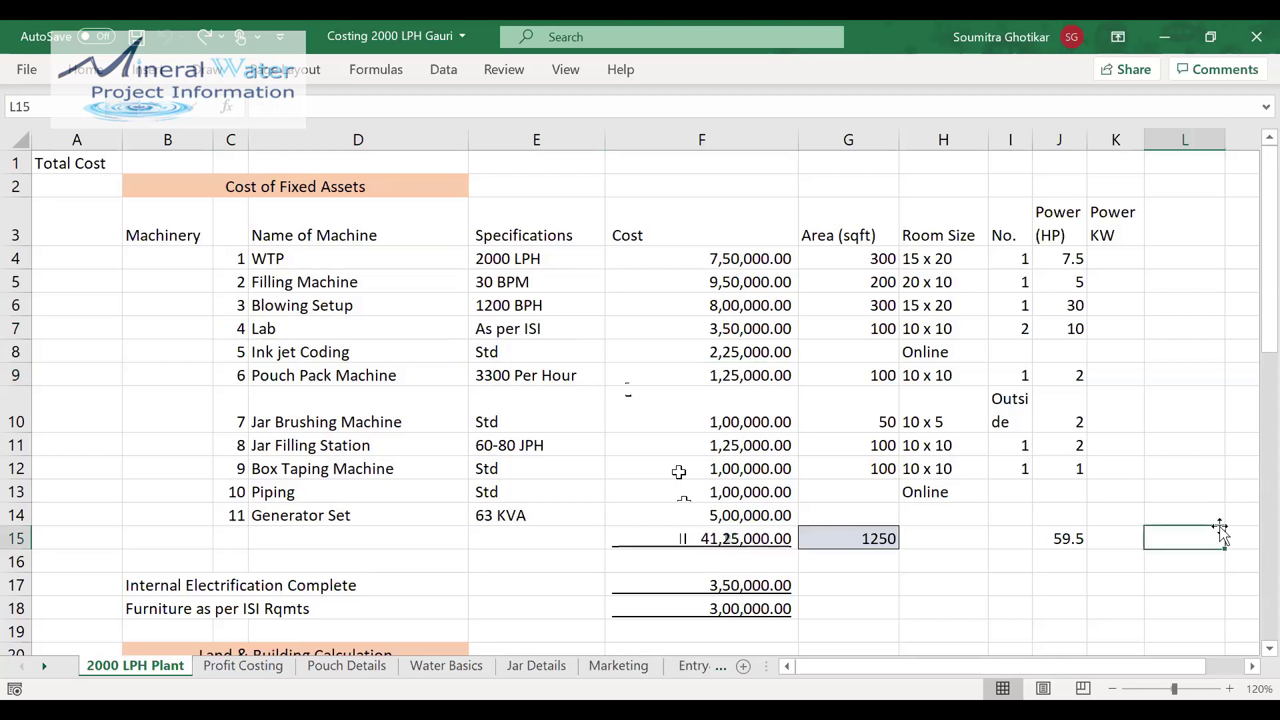
# - Examine the jar brushing, jar filling, box taping and generator set entries, along with the full list of machine names and costs
pyautogui.click(310, 414)
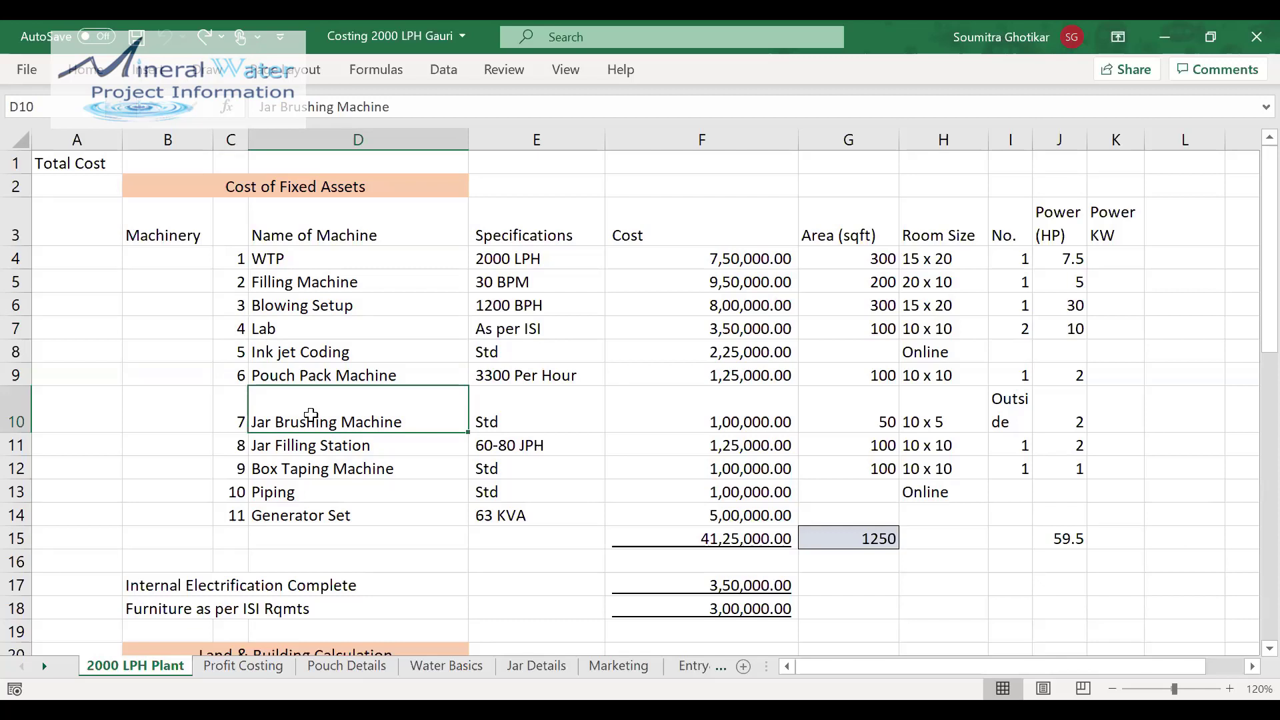
pyautogui.press('Down')
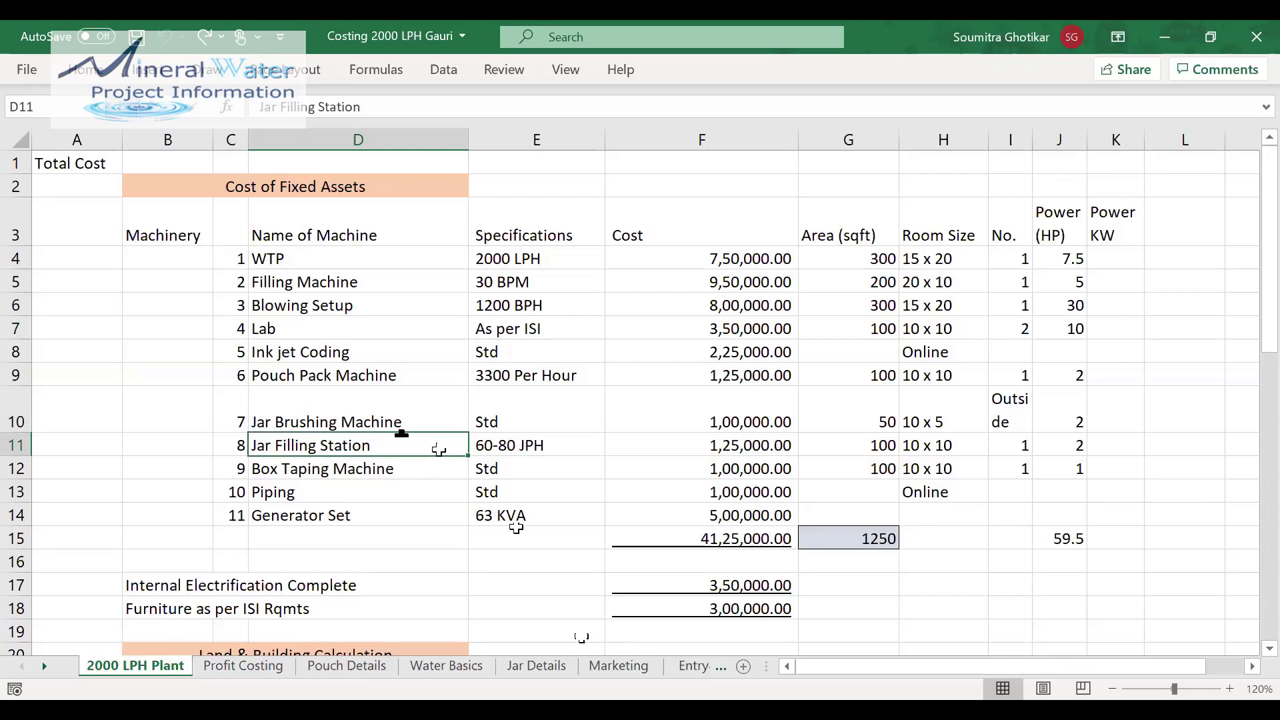
pyautogui.click(481, 444)
pyautogui.click(308, 471)
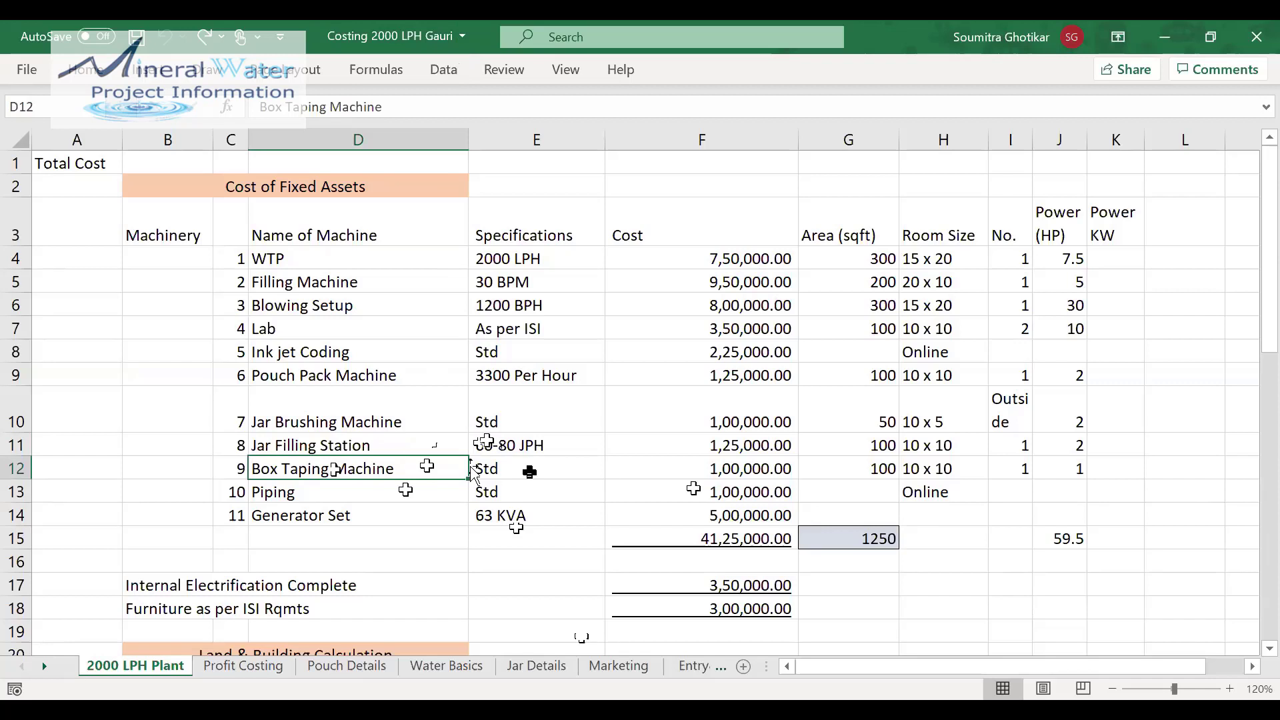
pyautogui.click(670, 471)
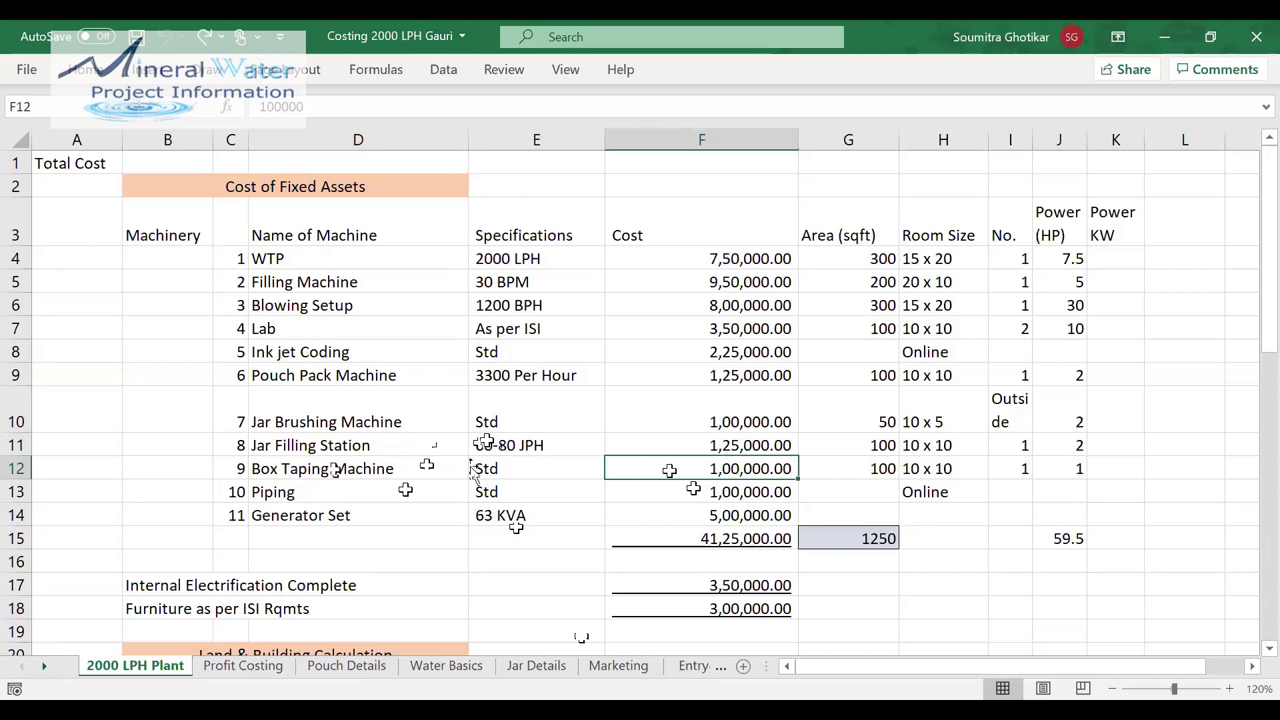
pyautogui.moveTo(406, 250); pyautogui.dragTo(405, 505)
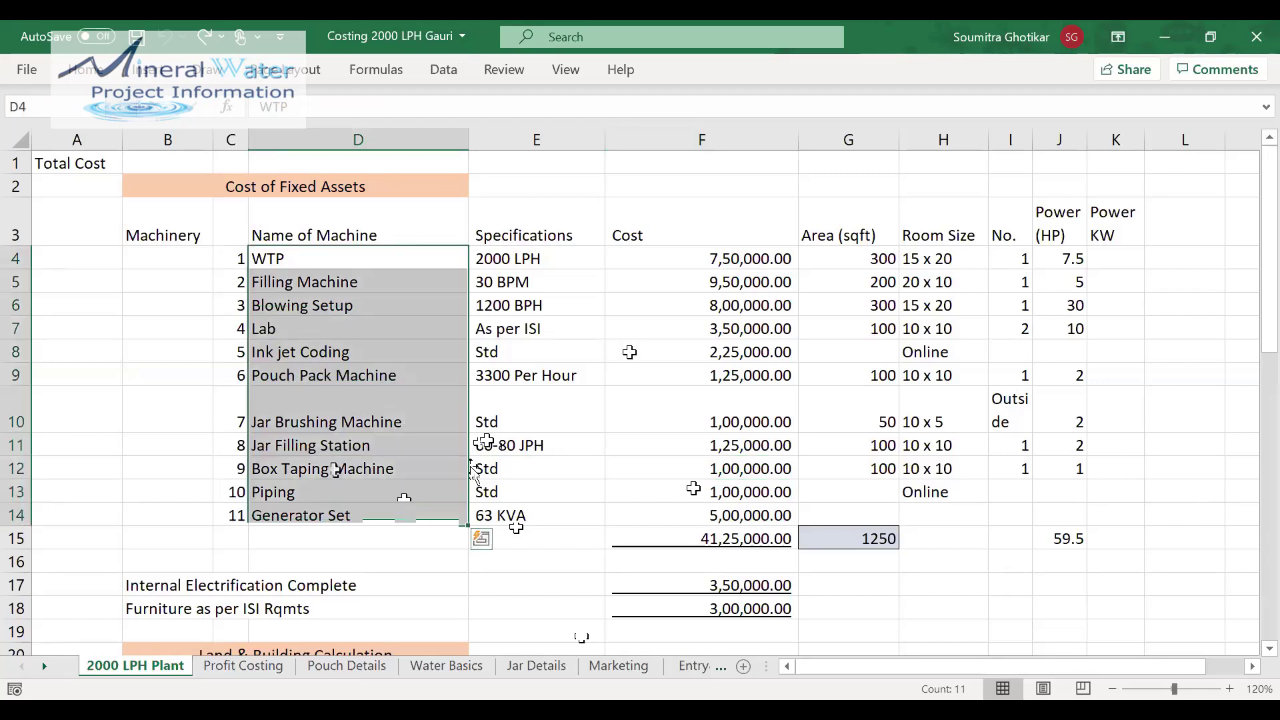
pyautogui.moveTo(698, 257); pyautogui.dragTo(690, 539)
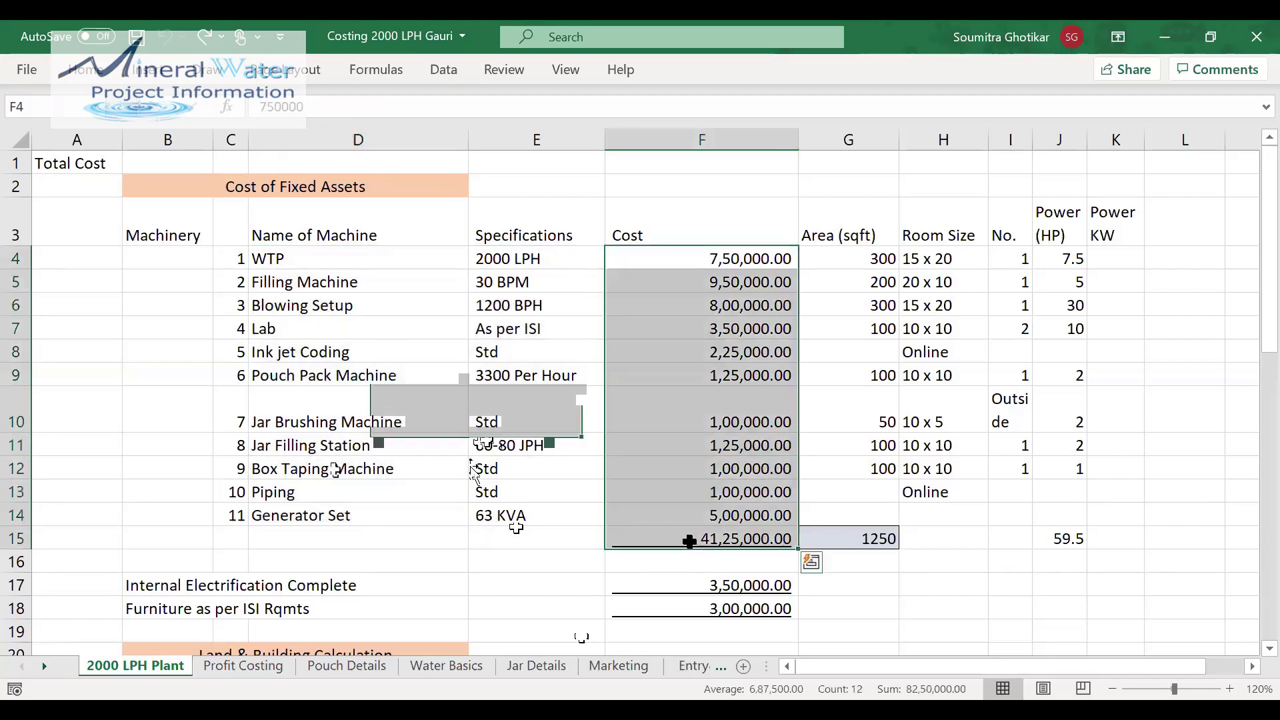
pyautogui.click(930, 607)
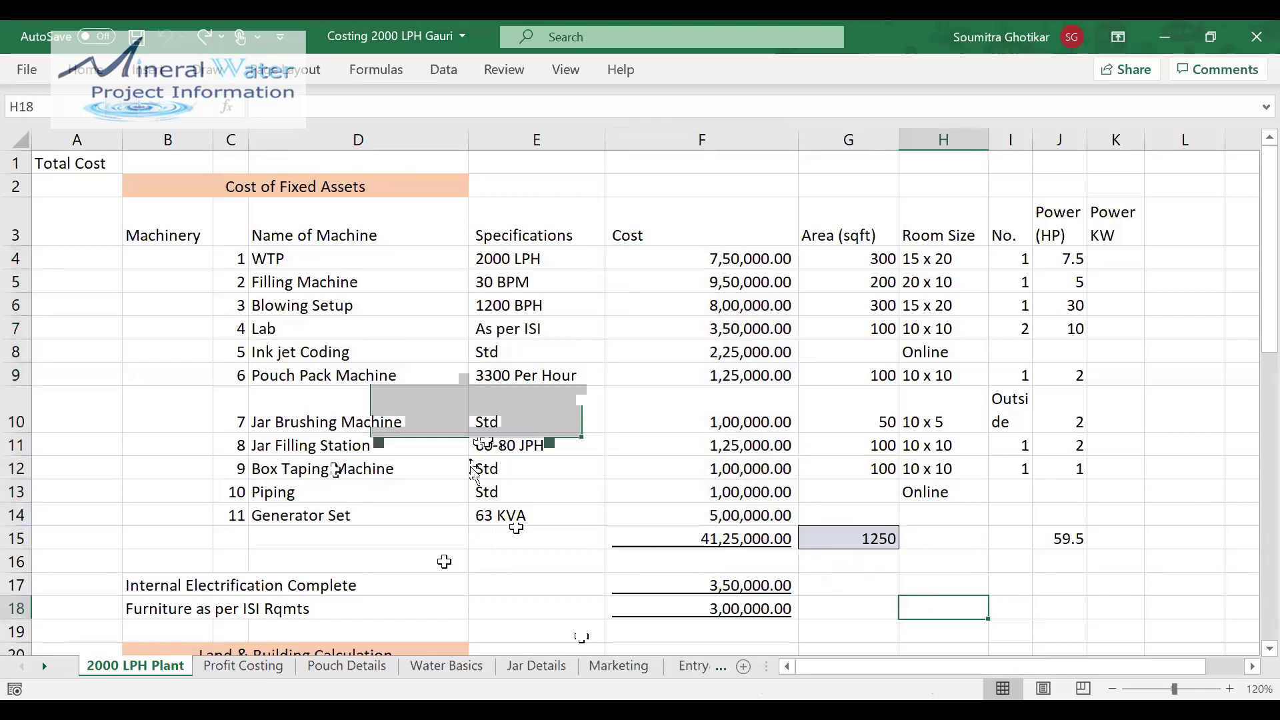
pyautogui.click(333, 516)
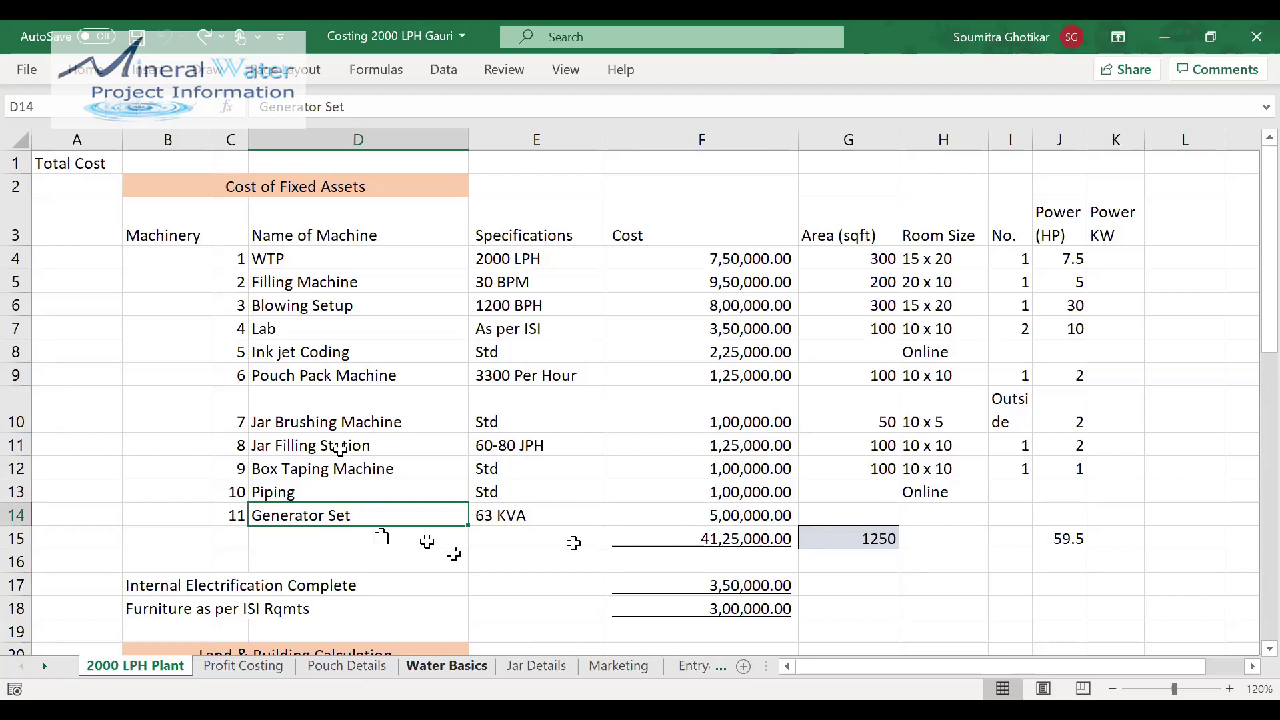
# - Mark the Machinery heading row under Cost of Fixed Assets with the label "a" in cell A3
pyautogui.click(306, 189)
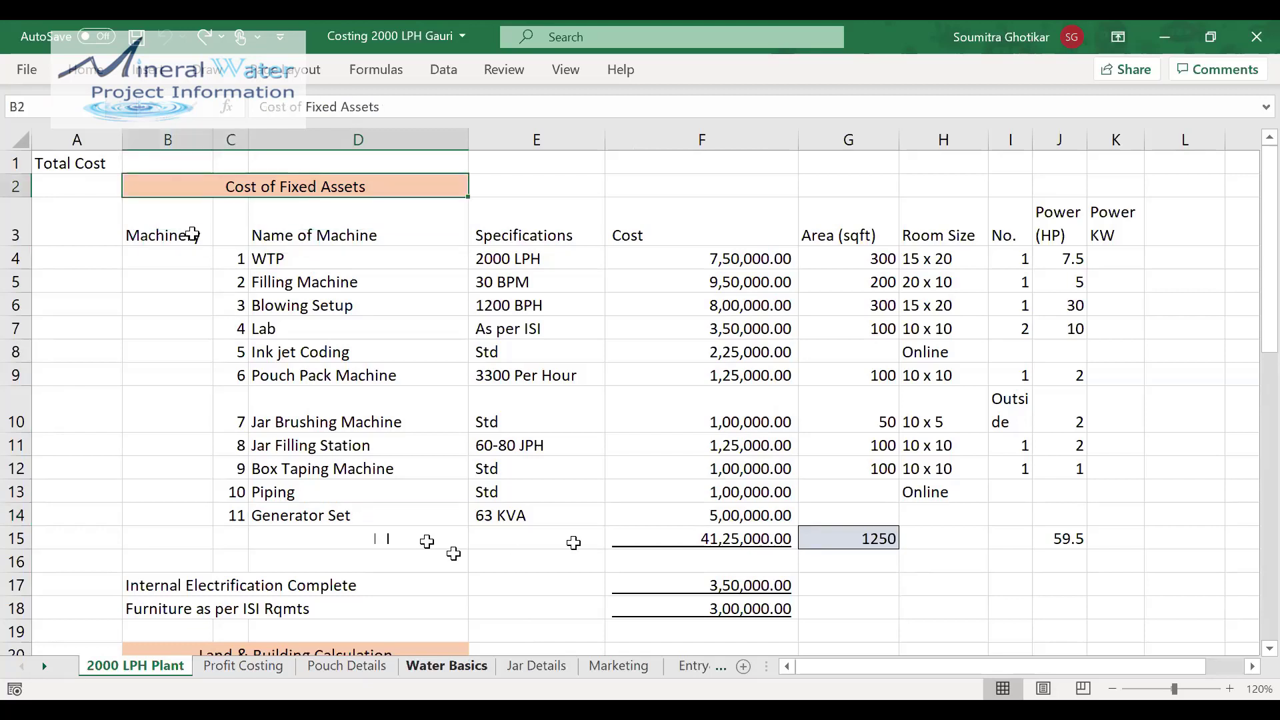
pyautogui.click(192, 235)
pyautogui.click(98, 238)
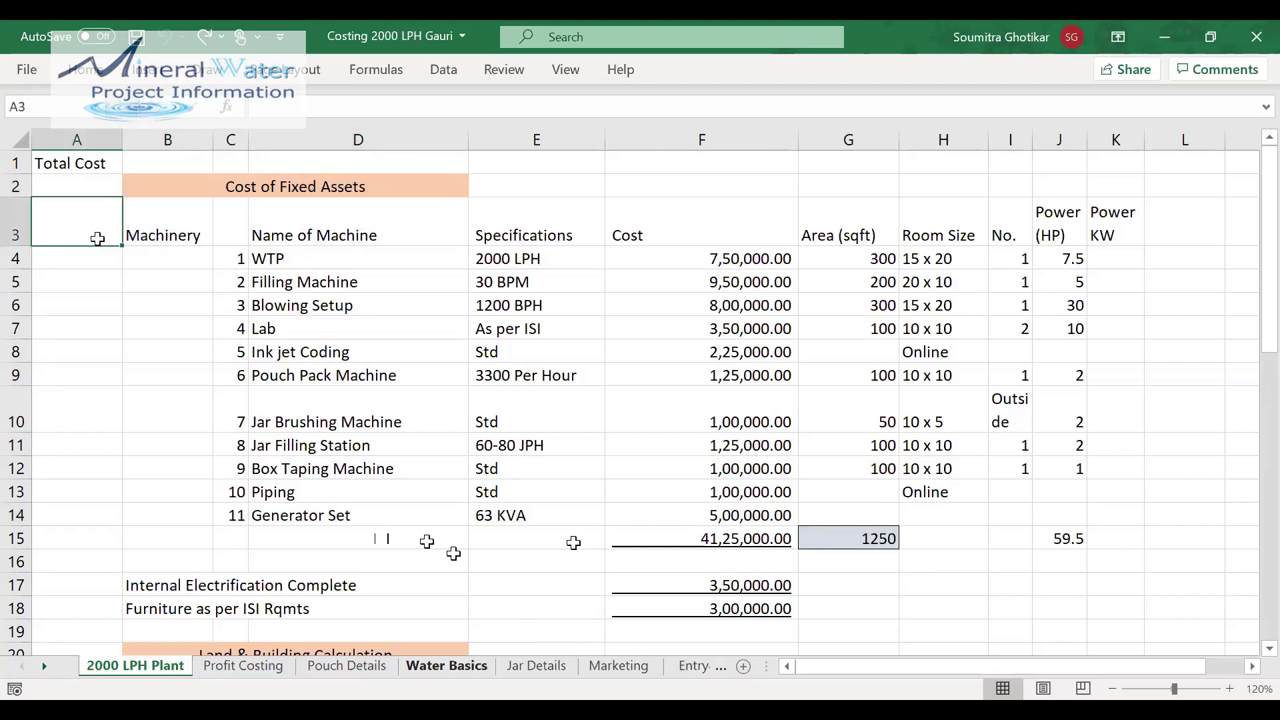
pyautogui.write('a')
pyautogui.click(173, 345)
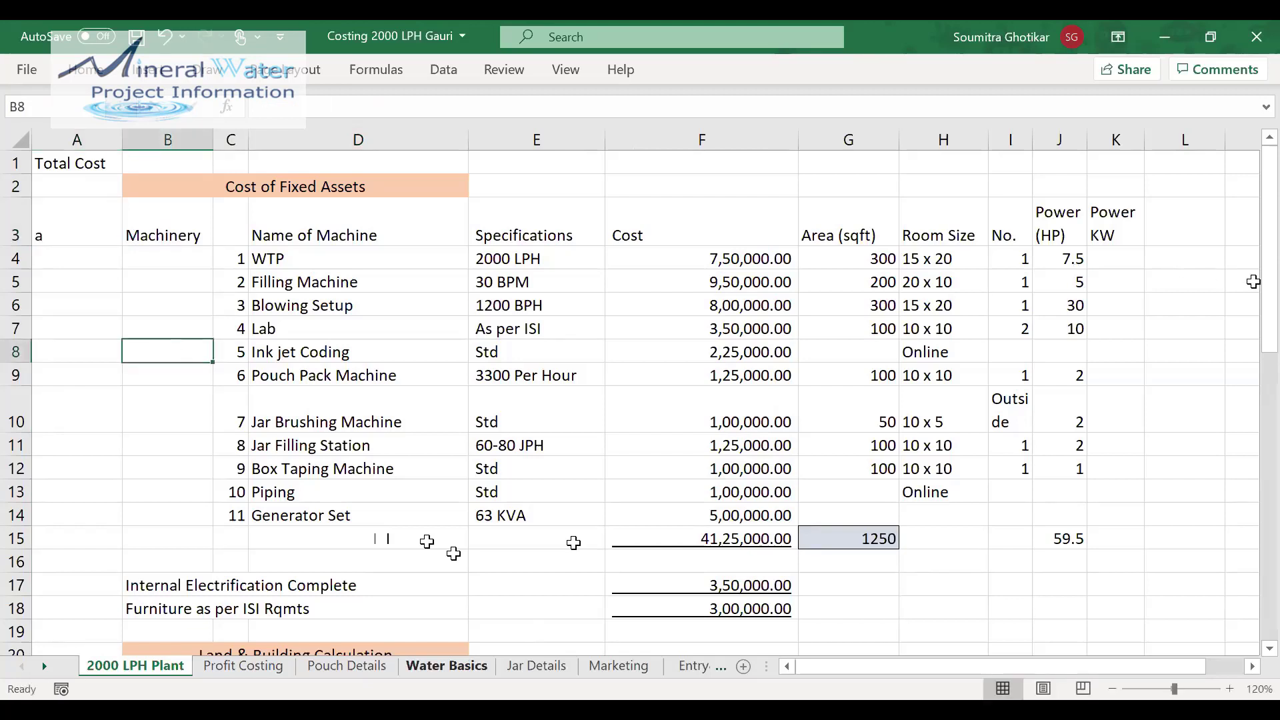
# - Copy the Filling Machine and Blowing Setup costs in F5:F6 and clear both cells
pyautogui.moveTo(1248, 283)
pyautogui.mouseDown()
pyautogui.moveTo(1249, 364)
pyautogui.moveTo(1248, 261)
pyautogui.mouseUp()
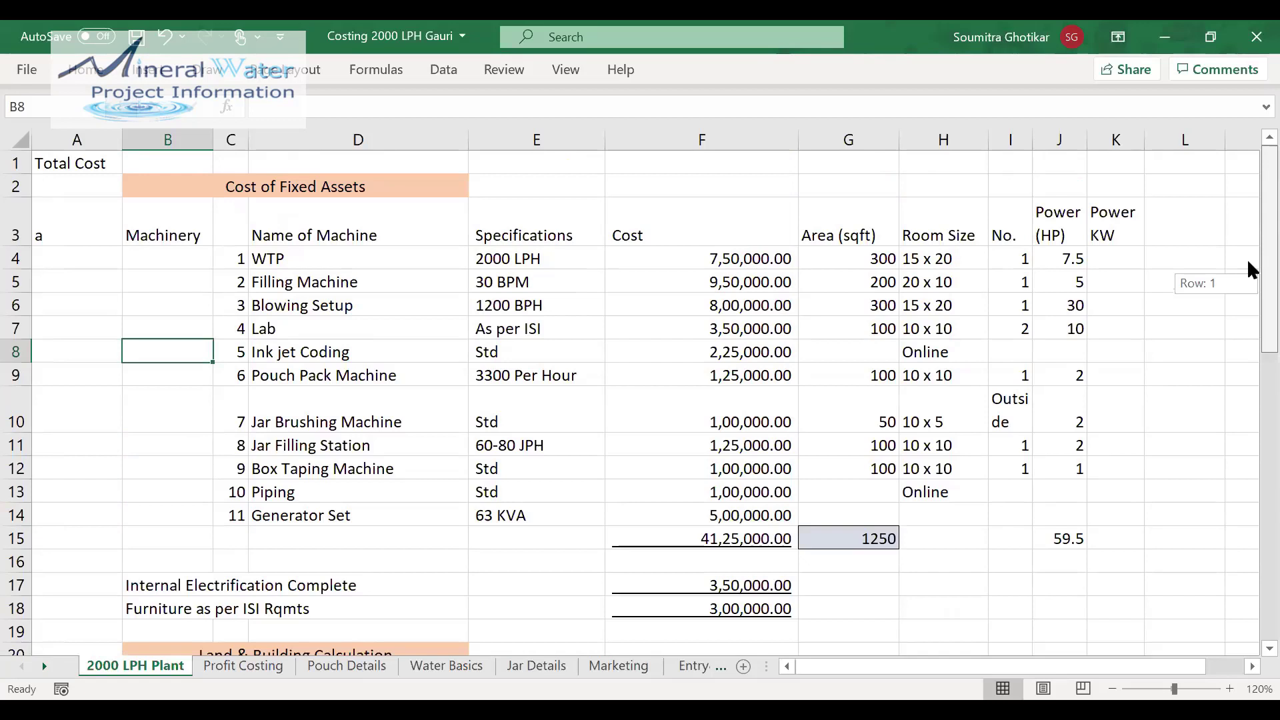
pyautogui.moveTo(1249, 262); pyautogui.dragTo(1249, 262)
pyautogui.moveTo(750, 280); pyautogui.dragTo(752, 301)
pyautogui.hotkey('ctrl', 'c')
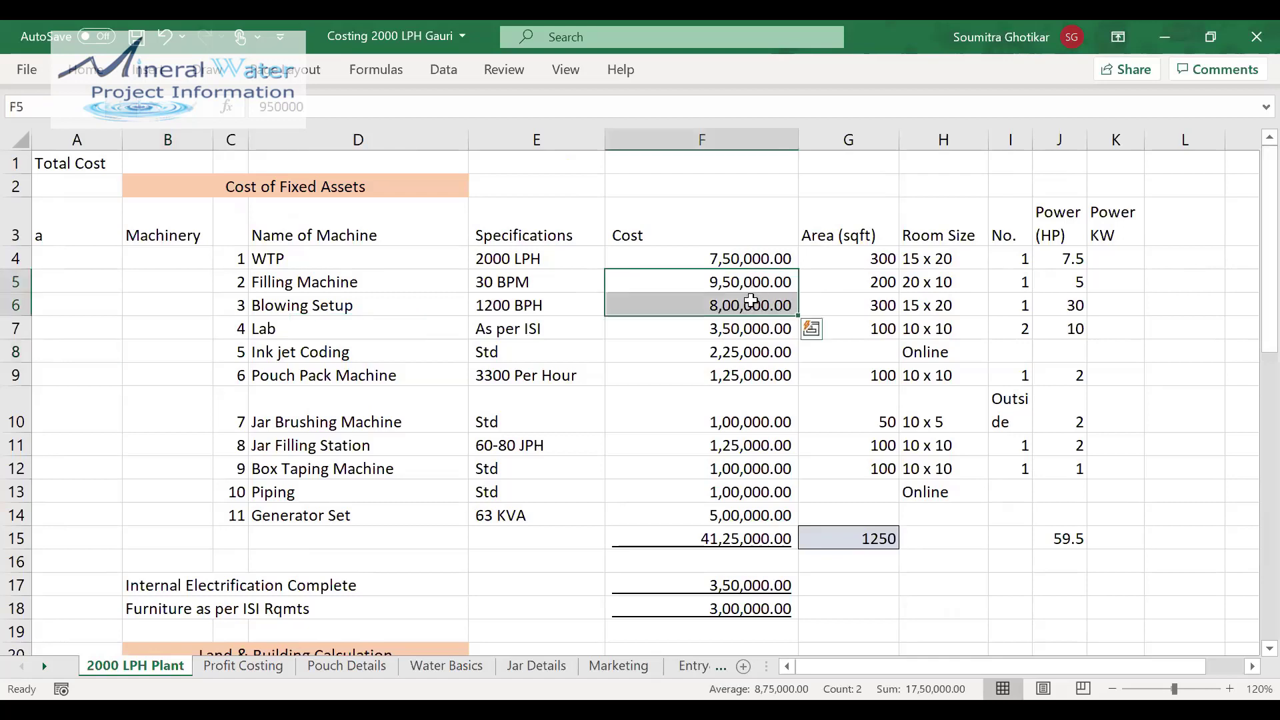
pyautogui.press('Delete')
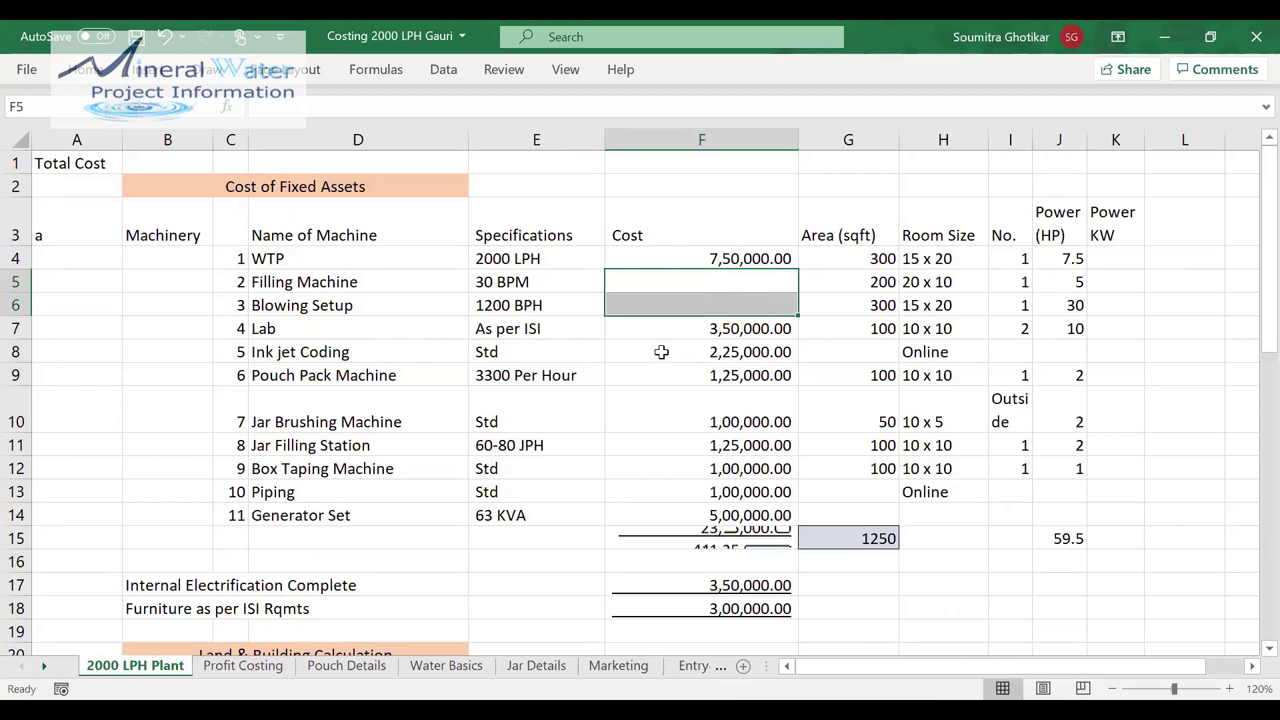
# - Clear the costs of the Pouch Pack Machine and the Box Taping Machine
pyautogui.click(683, 375)
pyautogui.press('Delete')
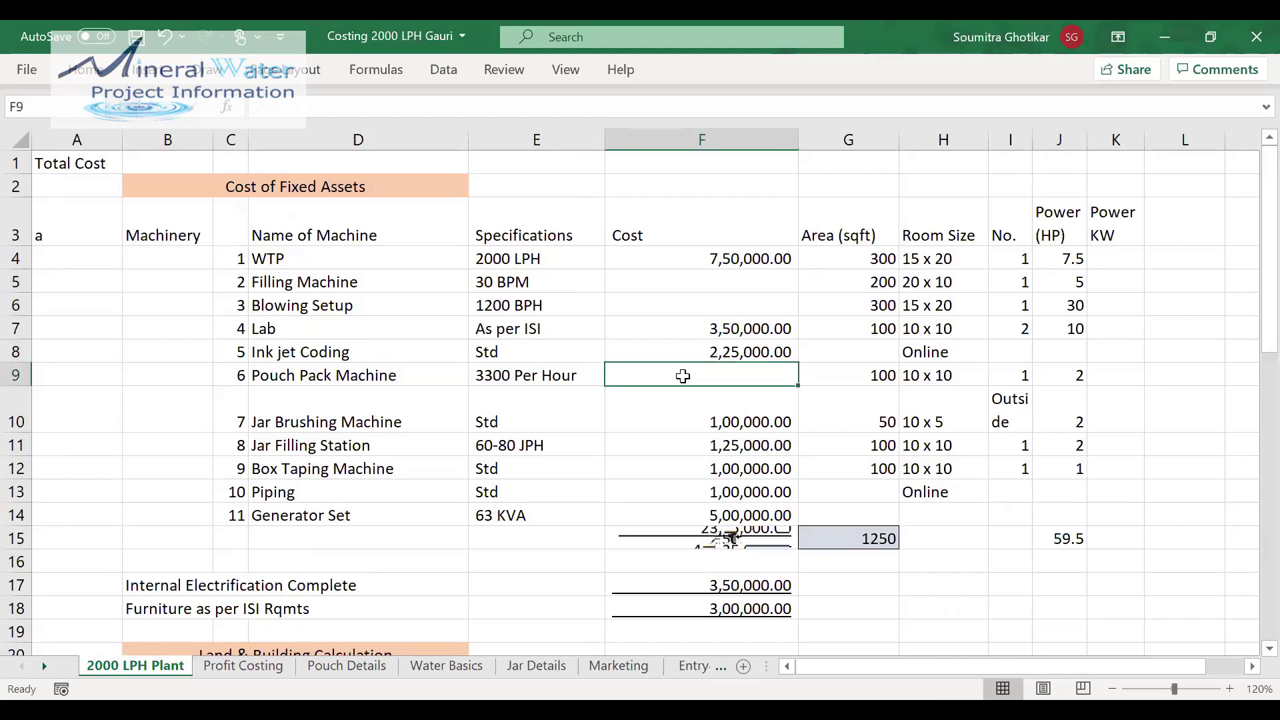
pyautogui.click(685, 403)
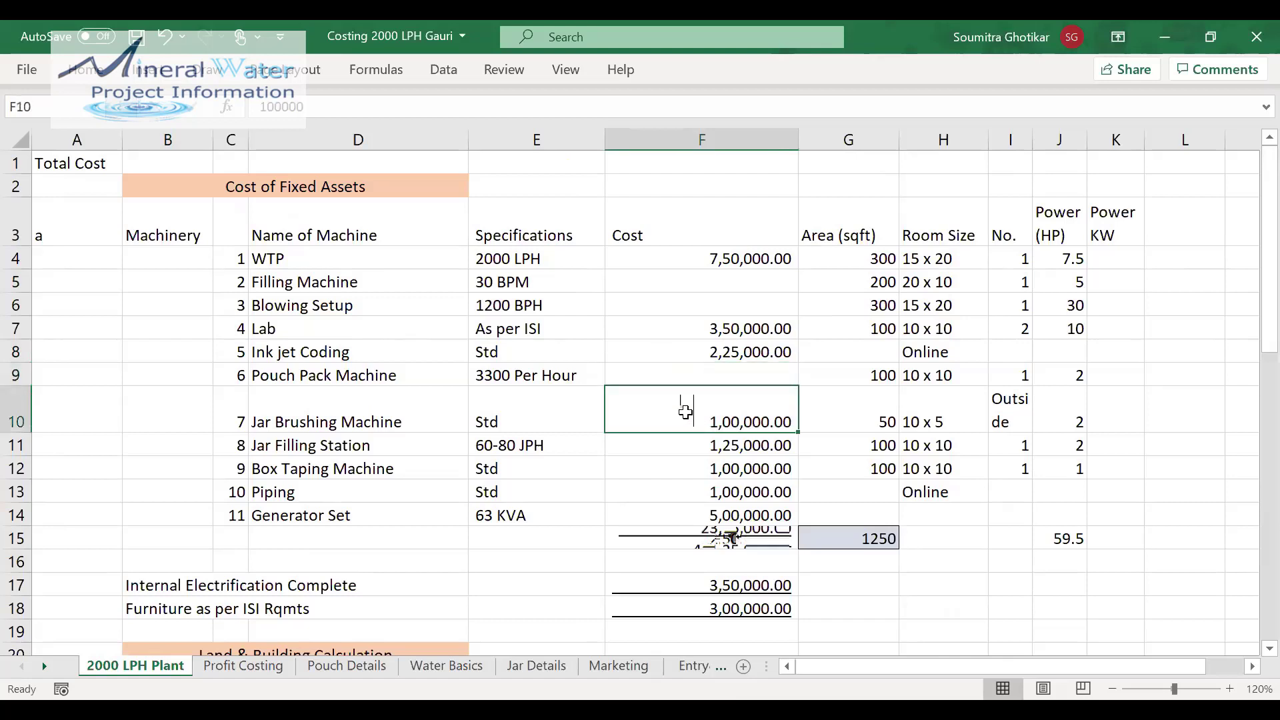
pyautogui.click(680, 444)
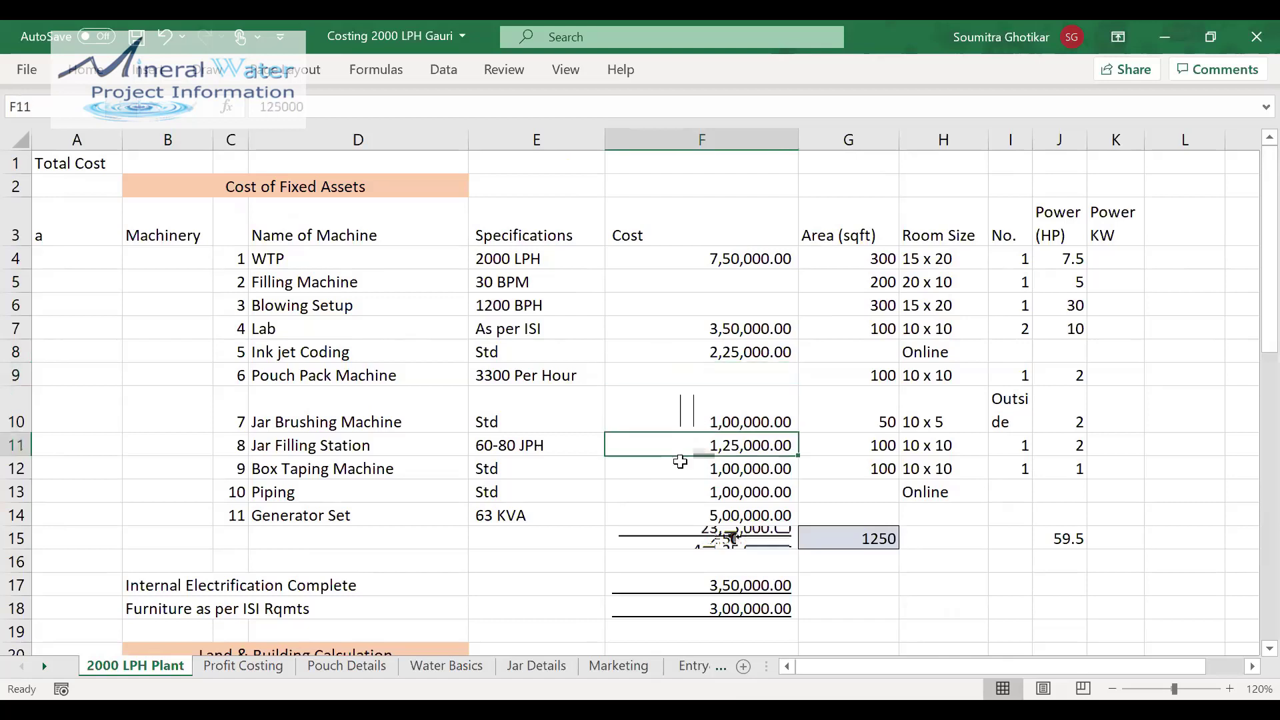
pyautogui.click(679, 470)
pyautogui.press('Delete')
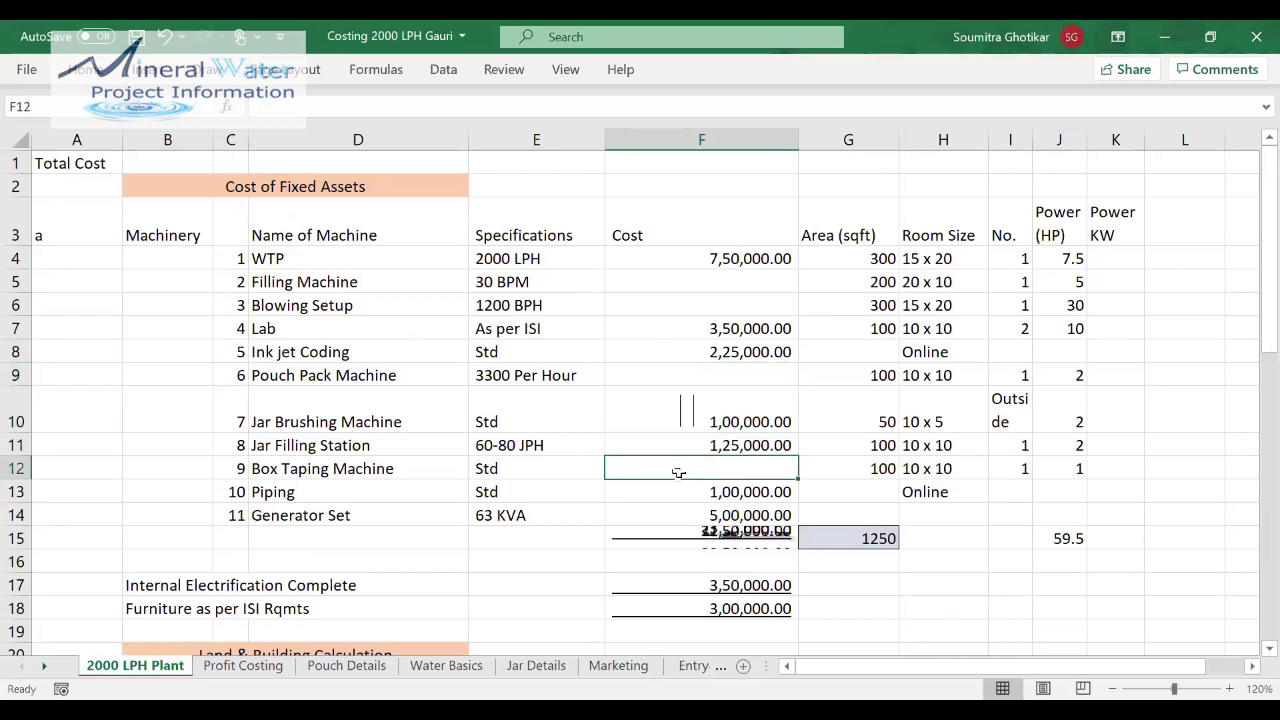
pyautogui.click(671, 494)
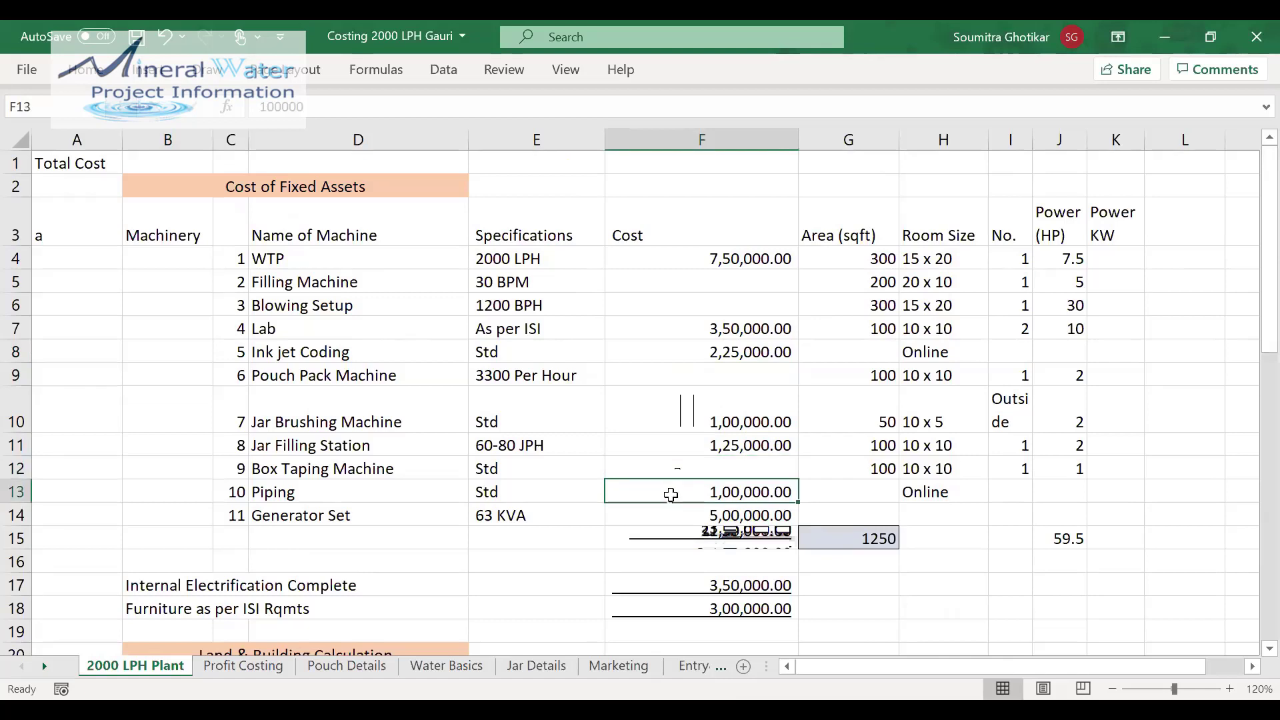
# - Restore the Box Taping Machine cost of 1,00,000.00 and the Pouch Pack Machine cost of 1,25,000.00
pyautogui.click(371, 494)
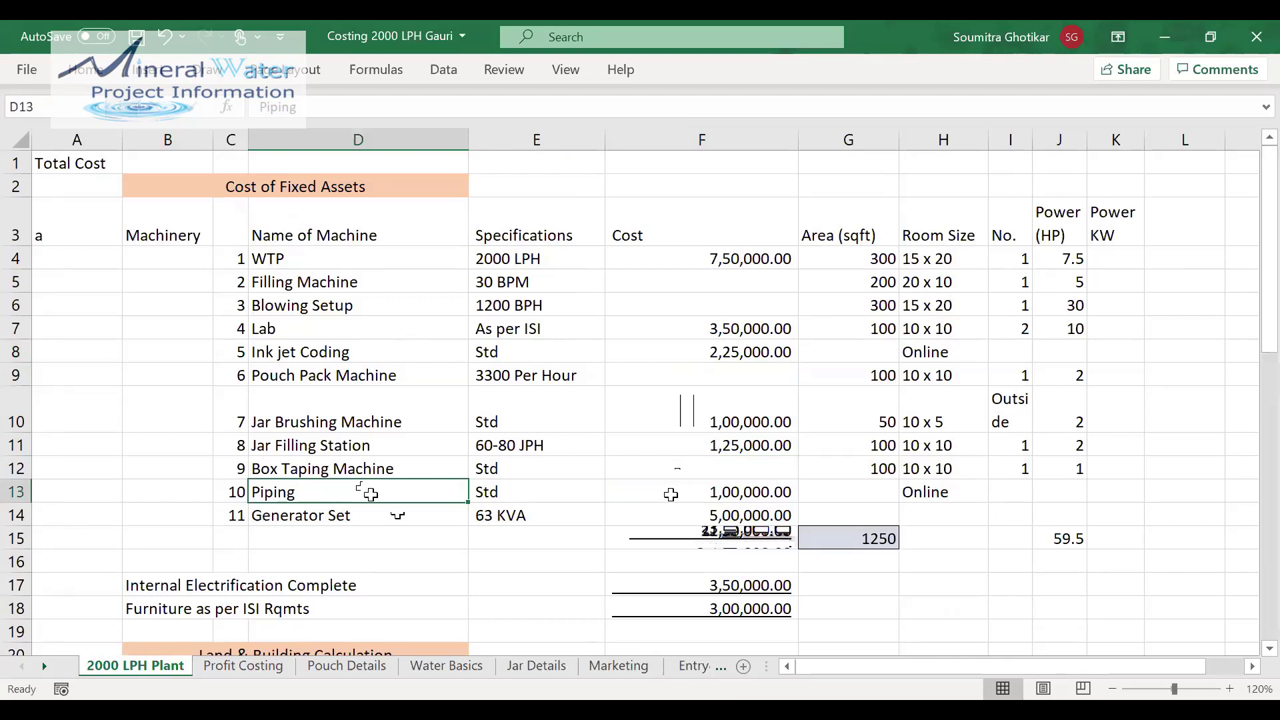
pyautogui.click(625, 490)
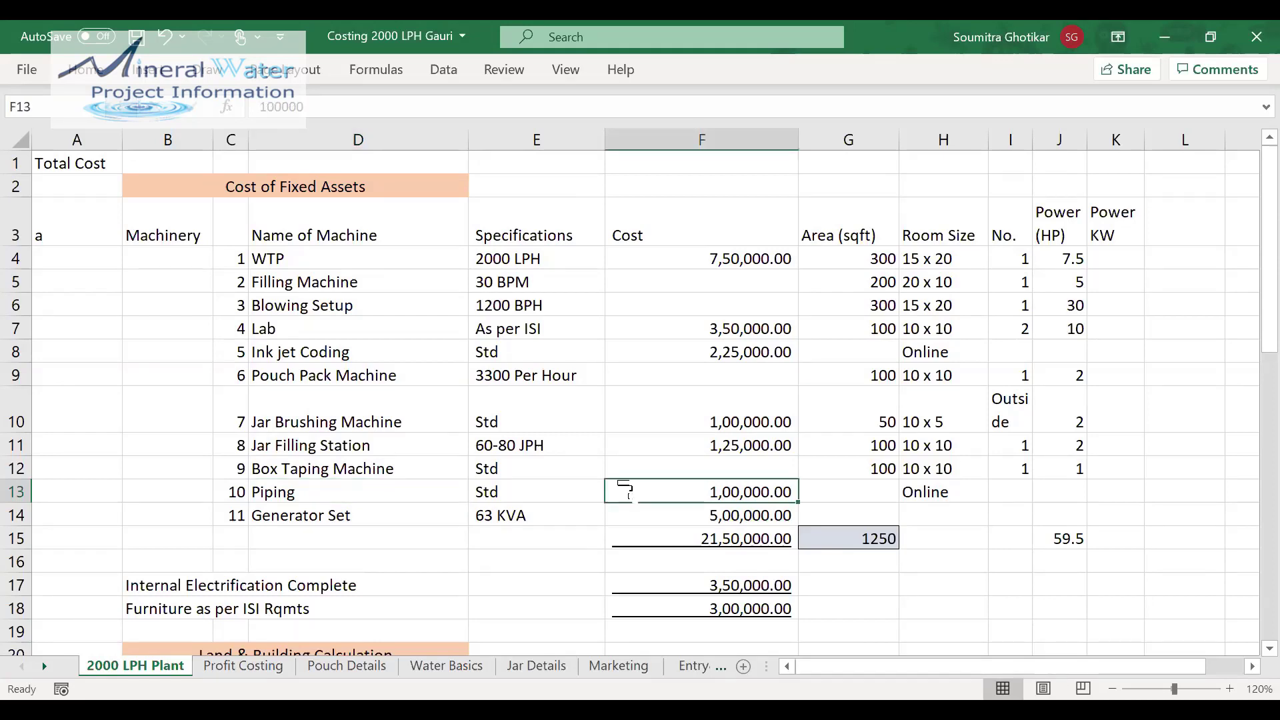
pyautogui.press('Up')
pyautogui.write('1,00,000.00')
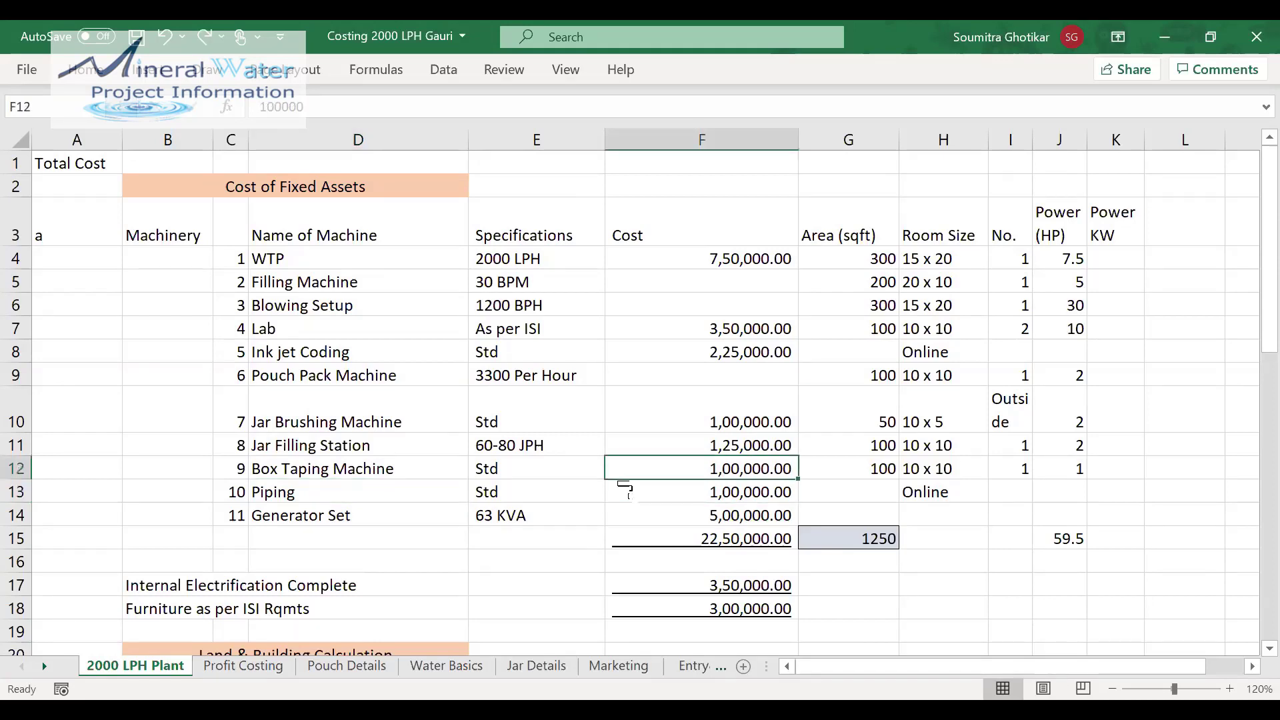
pyautogui.press('Up')
pyautogui.press('Up')
pyautogui.press('Up')
pyautogui.write('1,25,000.00')
# - Restore the Filling Machine cost of 9,50,000.00 and the Blowing Setup cost of 8,00,000.00 in F5:F6
pyautogui.press('Up')
pyautogui.press('Up')
pyautogui.press('Up')
pyautogui.press('Up')
pyautogui.hotkey('shift', 'Down')
pyautogui.hotkey('ctrl', 'v')
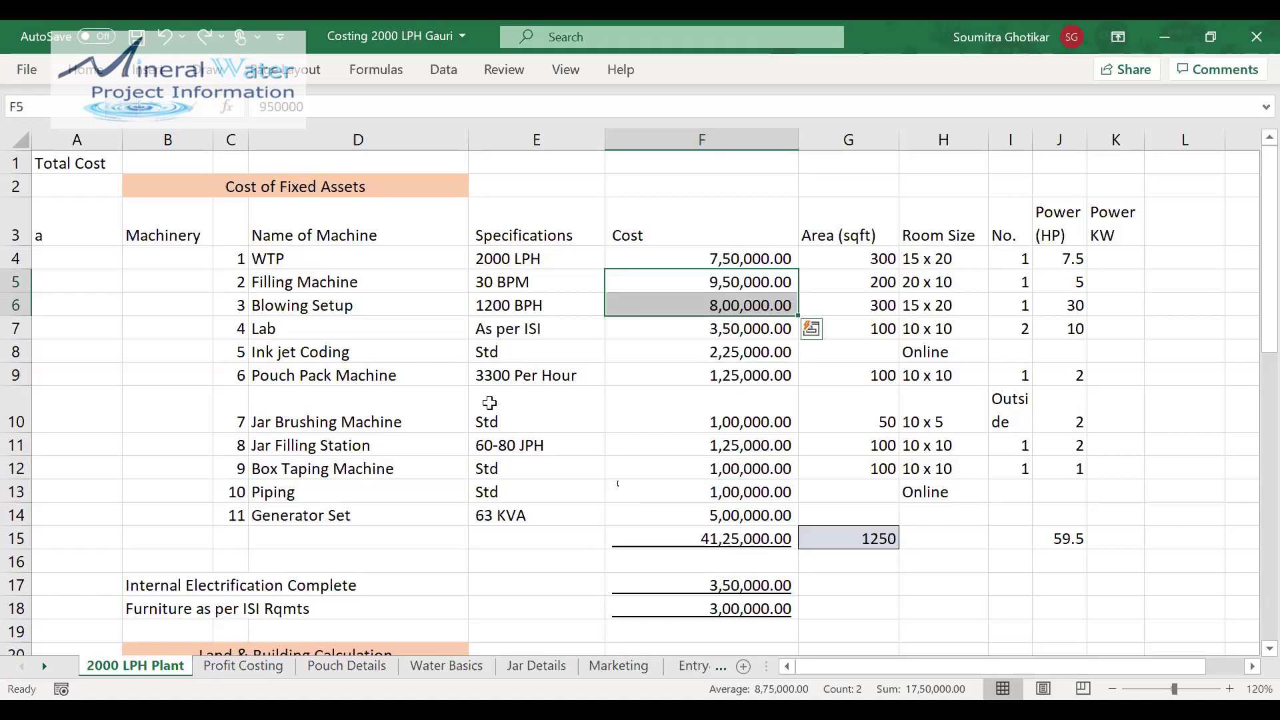
# - Review the Filling Machine and Jar Filling Station entries, the Land & Building Calculation section and the Power (HP) column
pyautogui.click(337, 285)
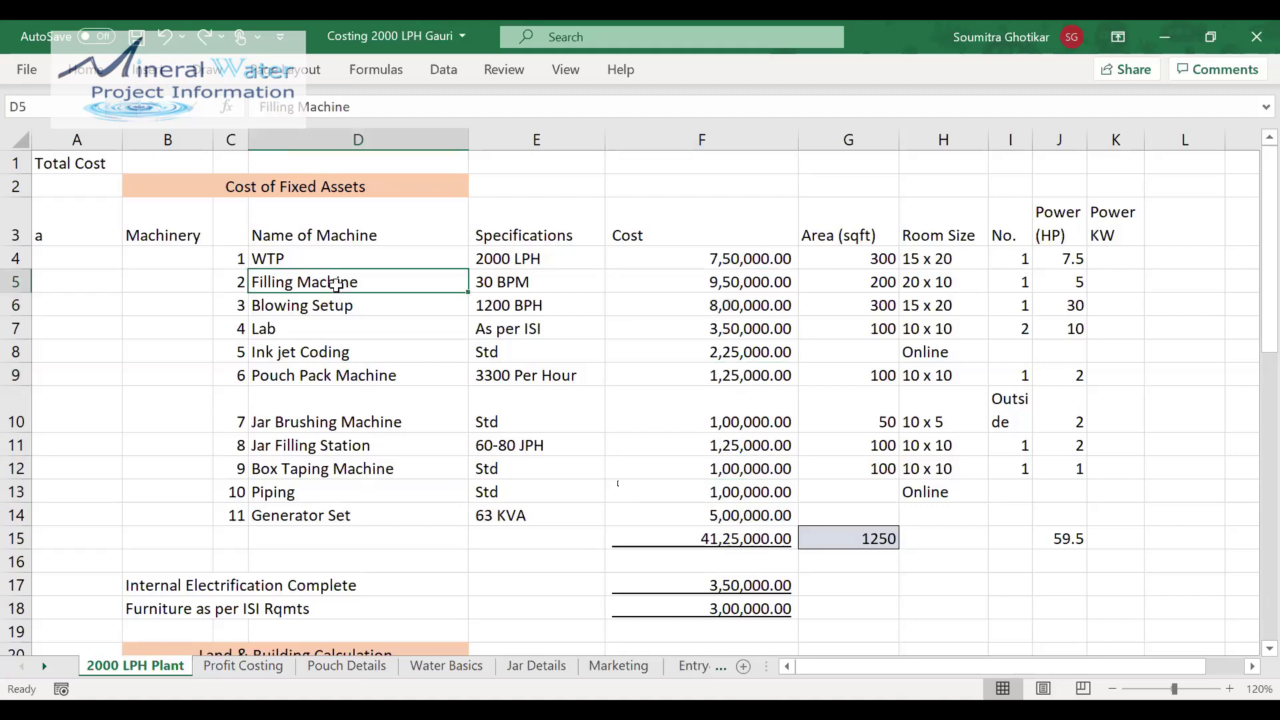
pyautogui.click(1238, 350)
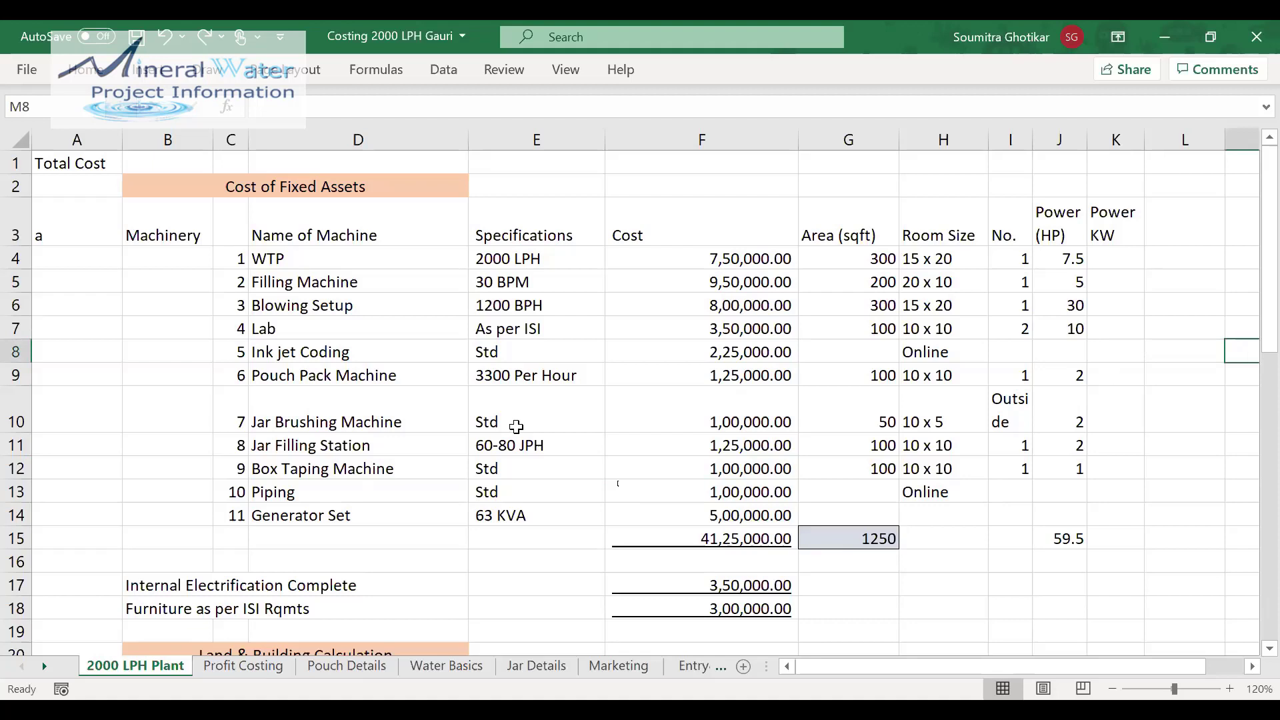
pyautogui.click(330, 449)
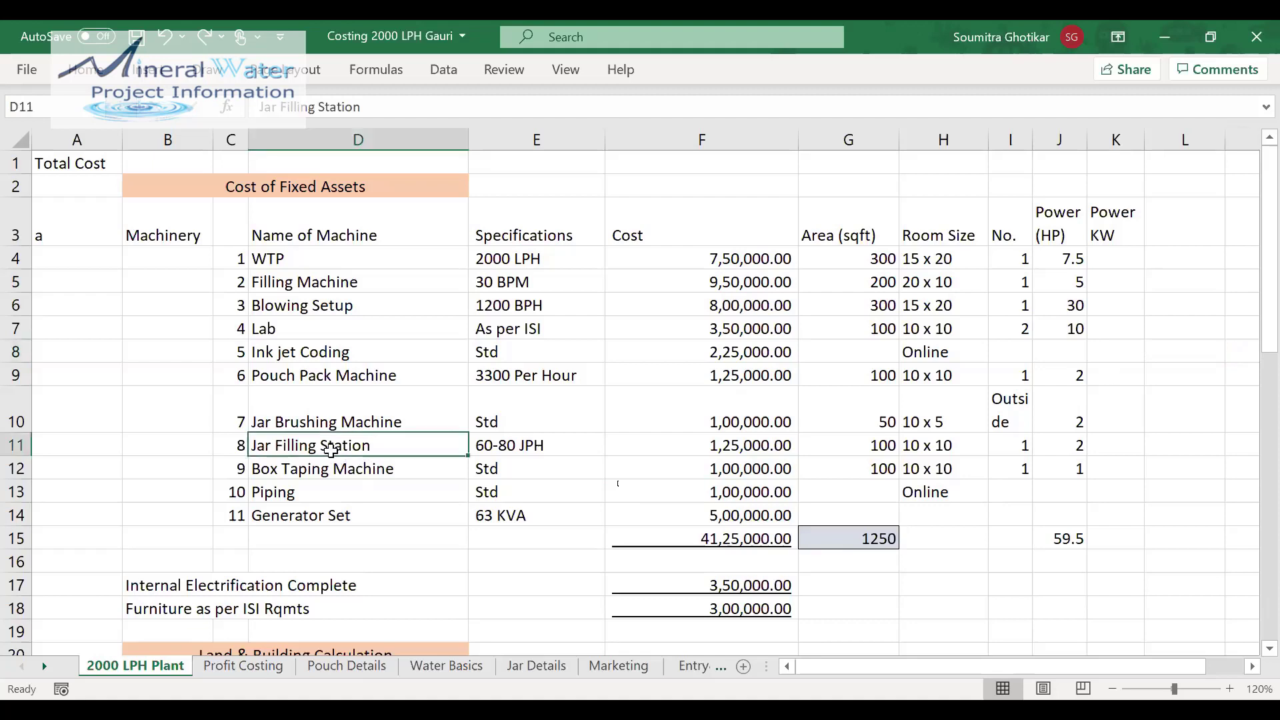
pyautogui.click(1188, 444)
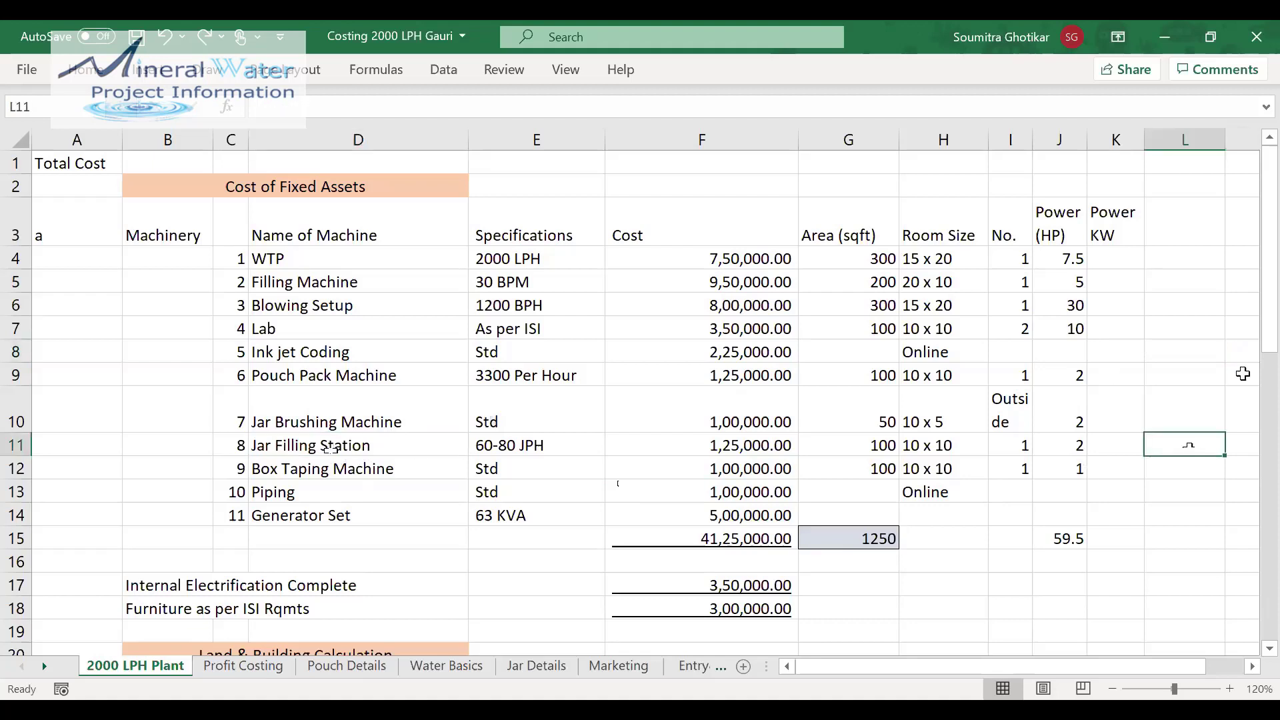
pyautogui.moveTo(1250, 358); pyautogui.dragTo(1251, 400)
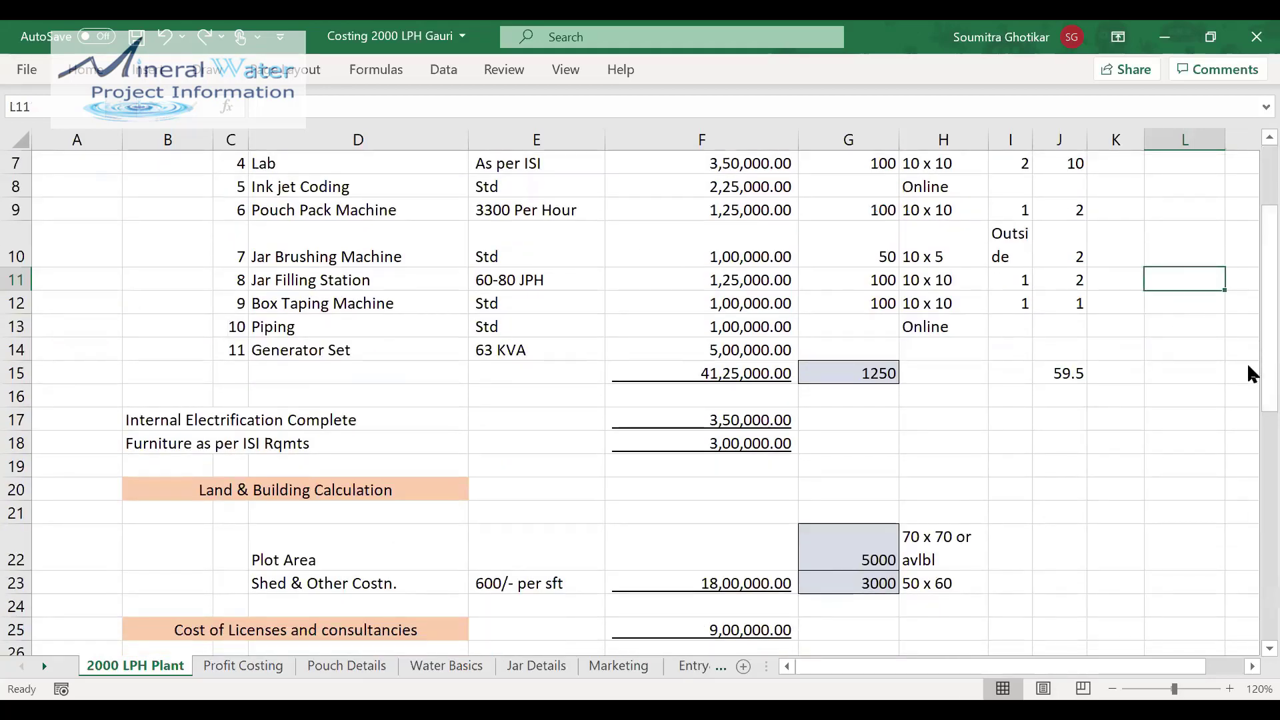
pyautogui.moveTo(1249, 367); pyautogui.dragTo(1249, 260)
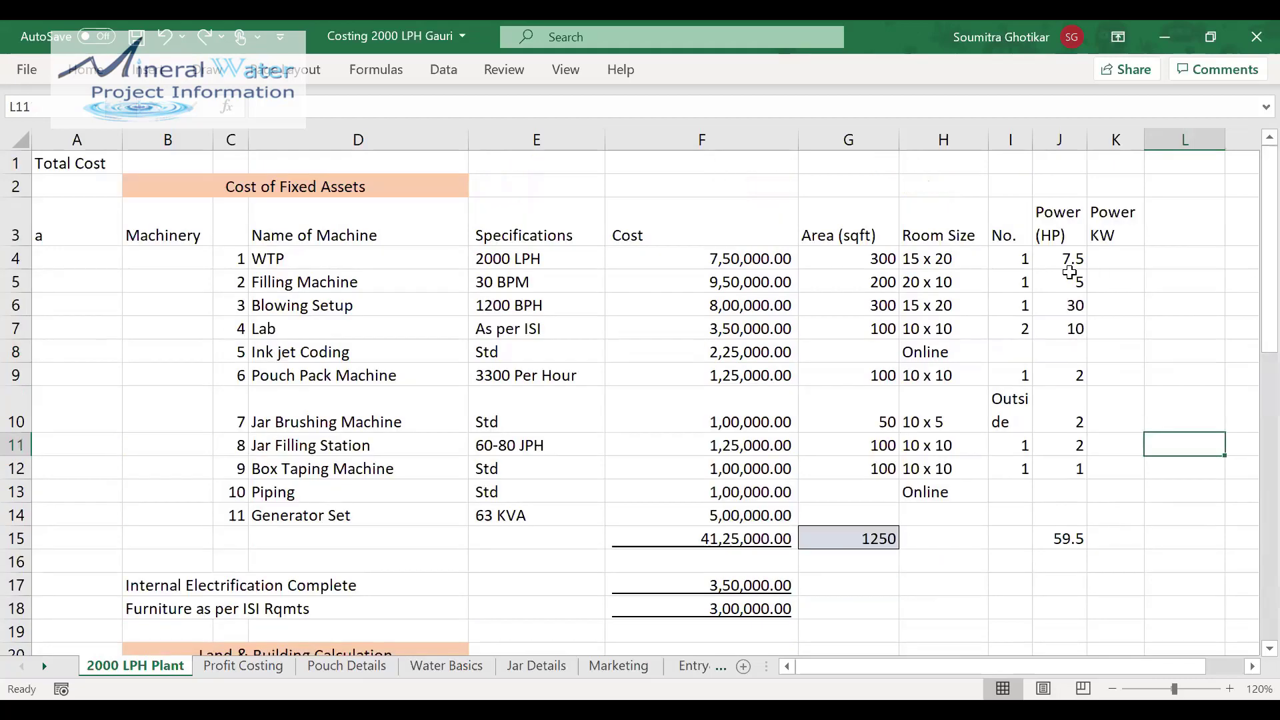
pyautogui.click(1059, 236)
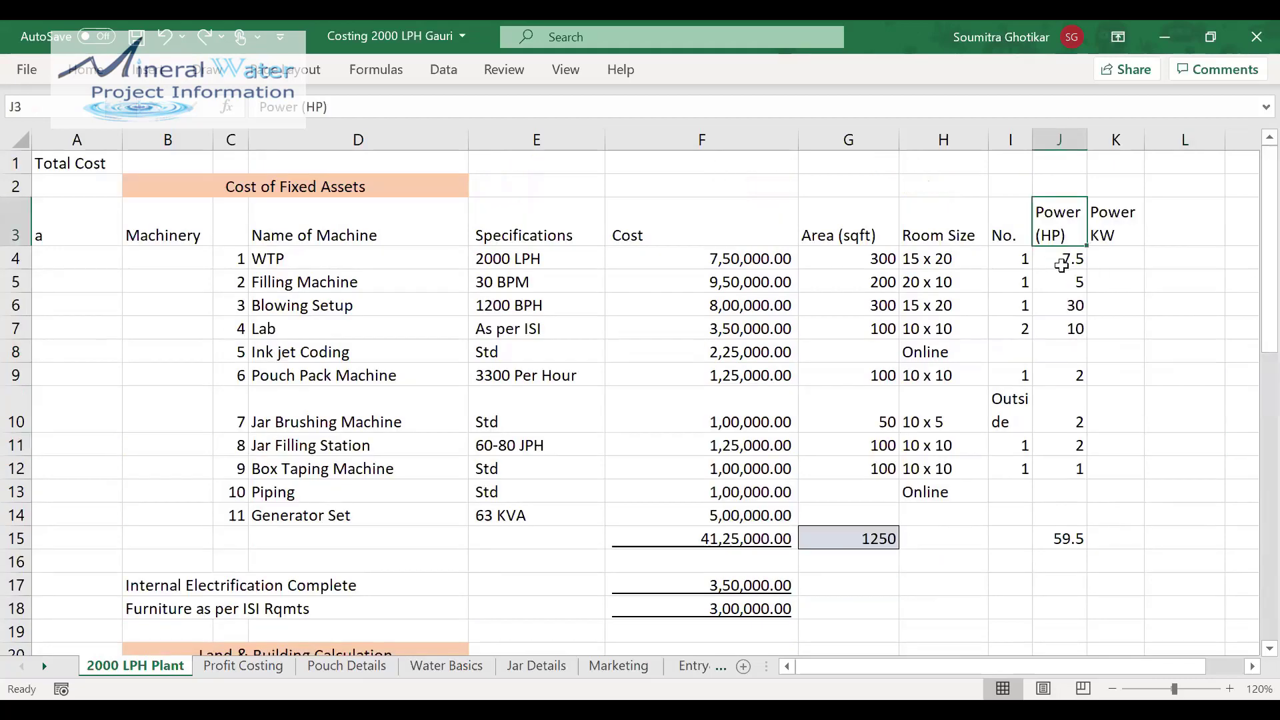
# - Review the Power (HP) entries from WTP to Lab and the Room Size entries from WTP to Piping
pyautogui.click(1062, 266)
pyautogui.click(1063, 273)
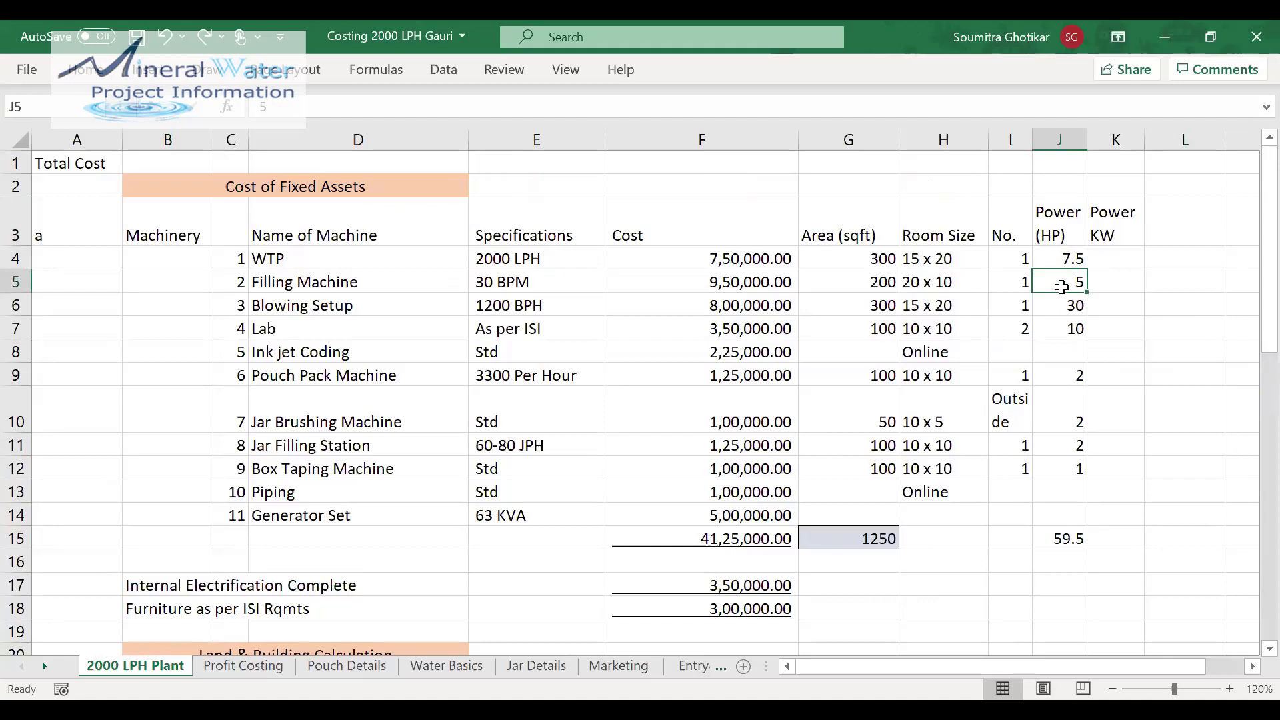
pyautogui.click(1059, 302)
pyautogui.click(1054, 331)
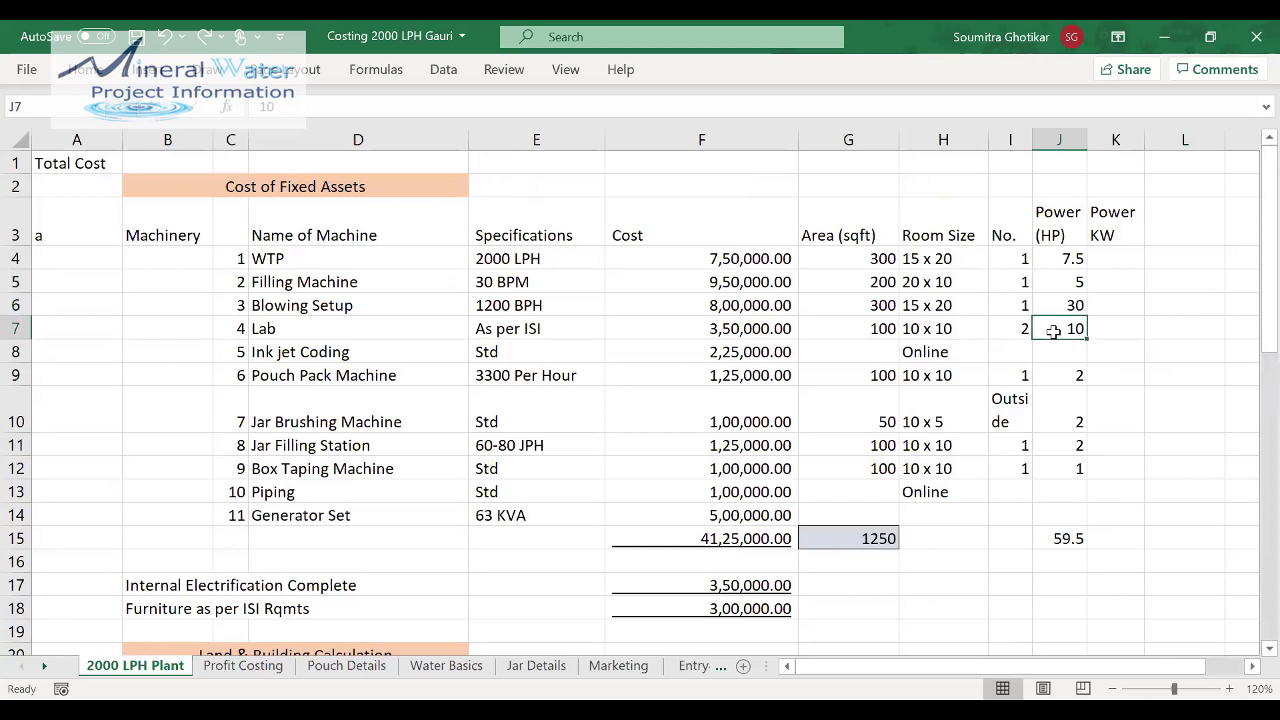
pyautogui.click(931, 259)
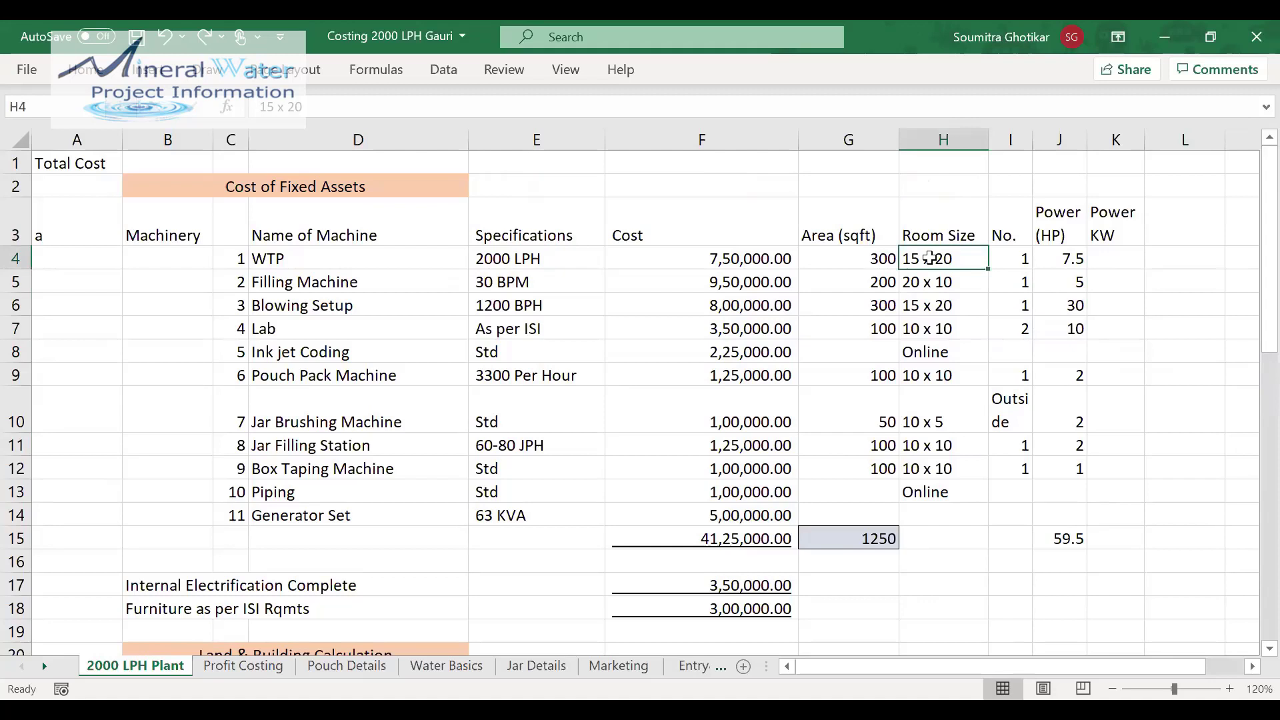
pyautogui.moveTo(931, 259); pyautogui.dragTo(921, 483)
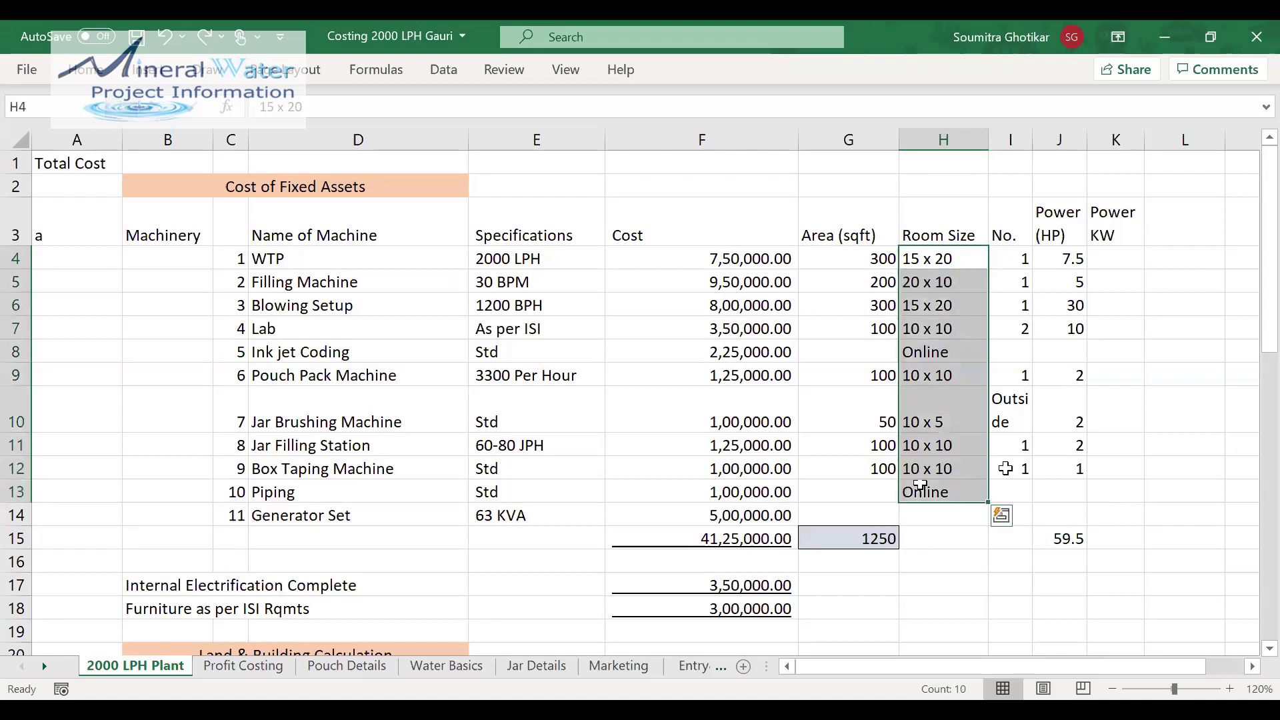
pyautogui.click(1201, 452)
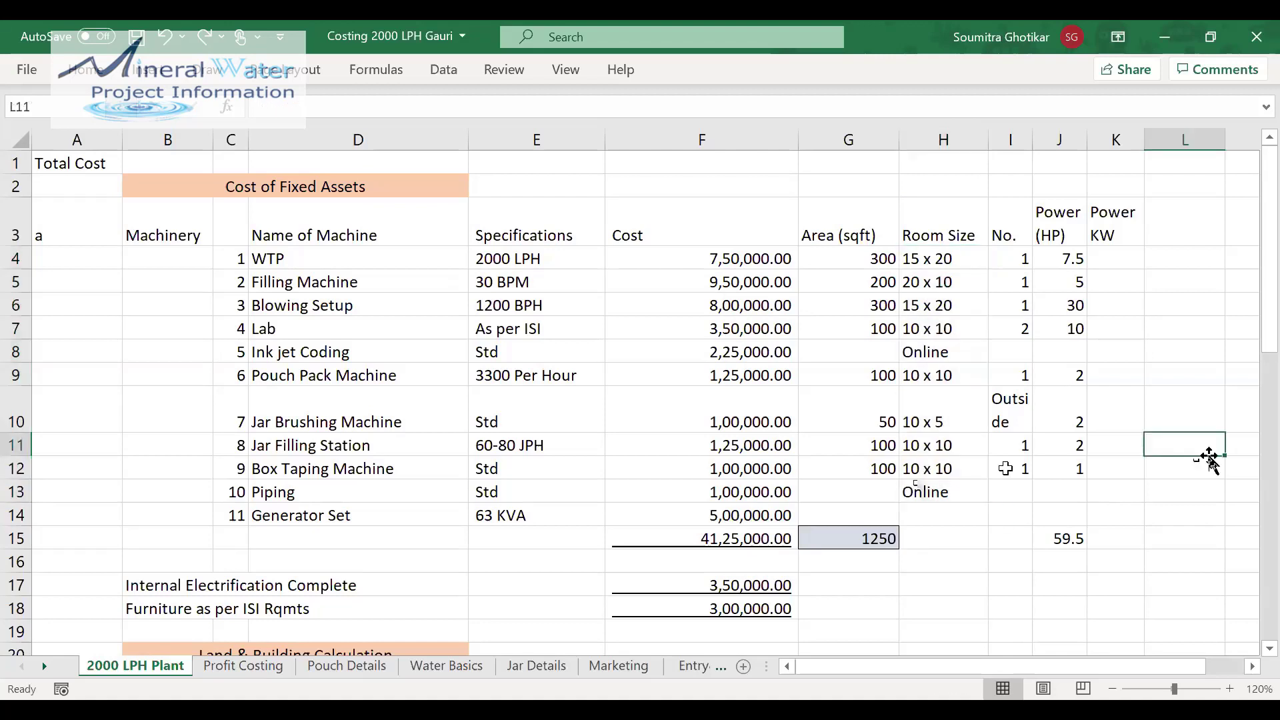
# - Examine the total machinery area in G15 and the total Power (HP) in J15
pyautogui.click(880, 536)
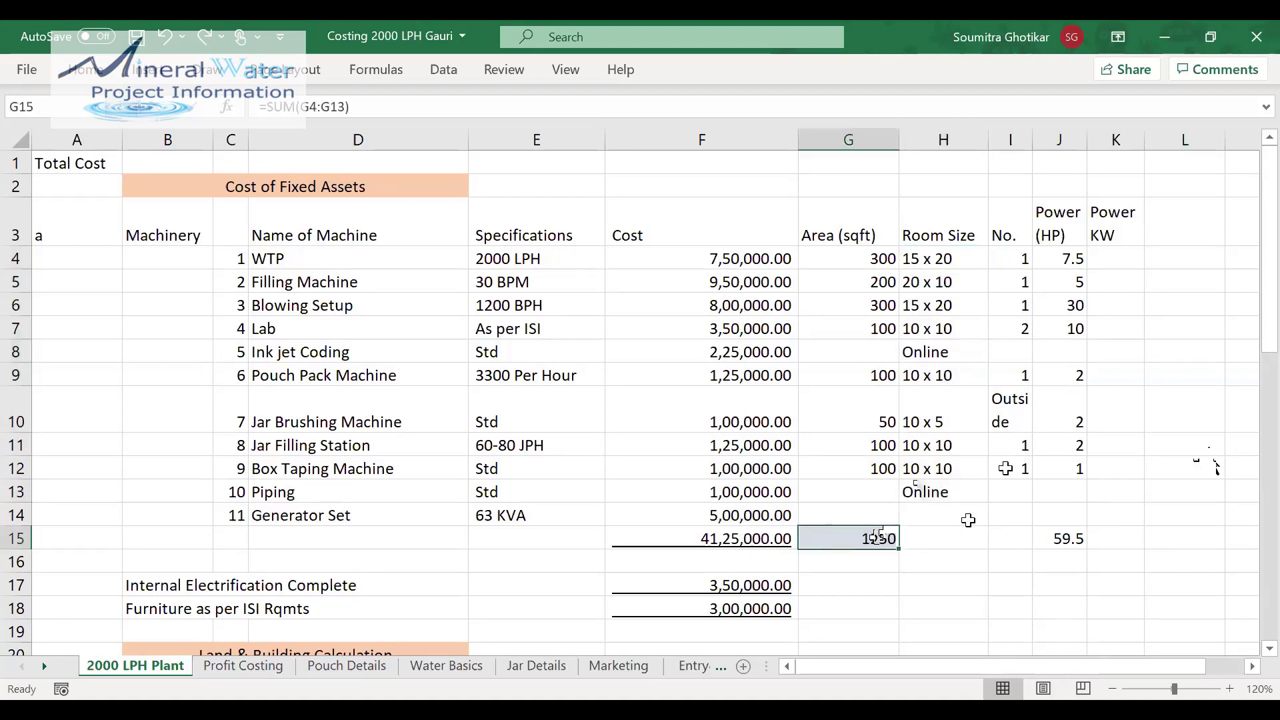
pyautogui.click(1121, 494)
pyautogui.click(876, 535)
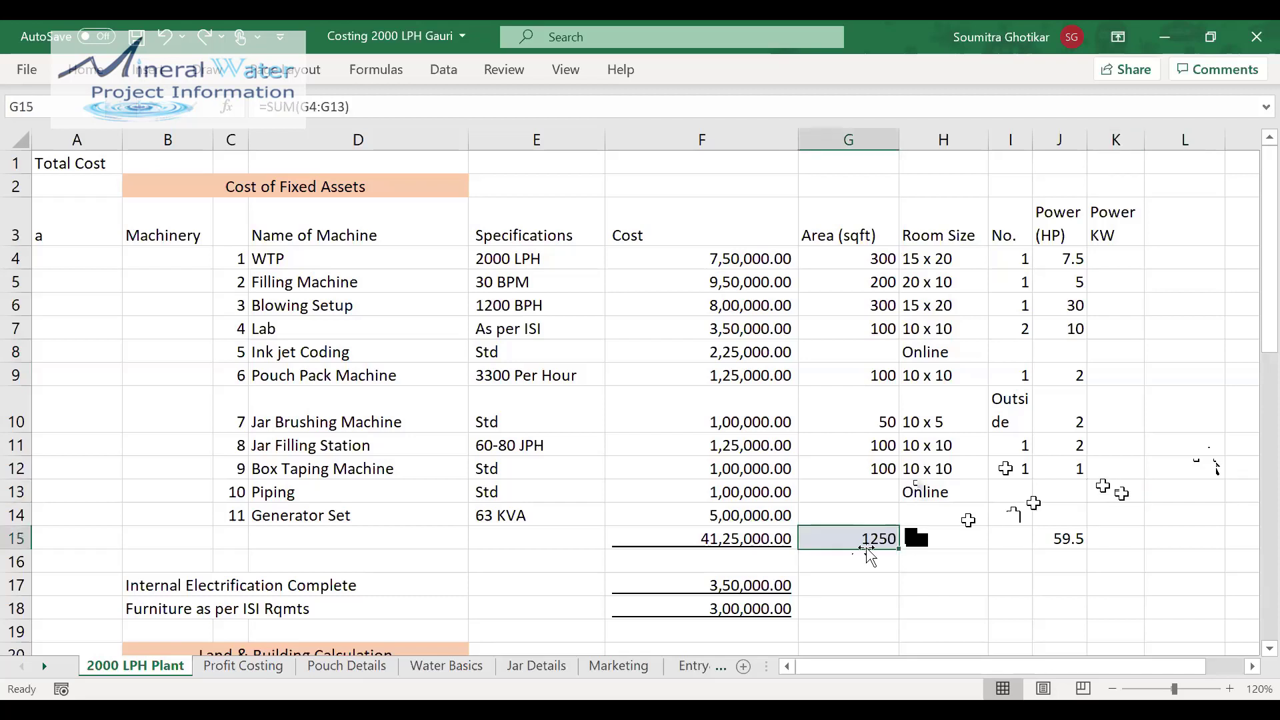
pyautogui.click(1122, 493)
pyautogui.moveTo(1066, 264); pyautogui.dragTo(1060, 534)
pyautogui.click(1153, 537)
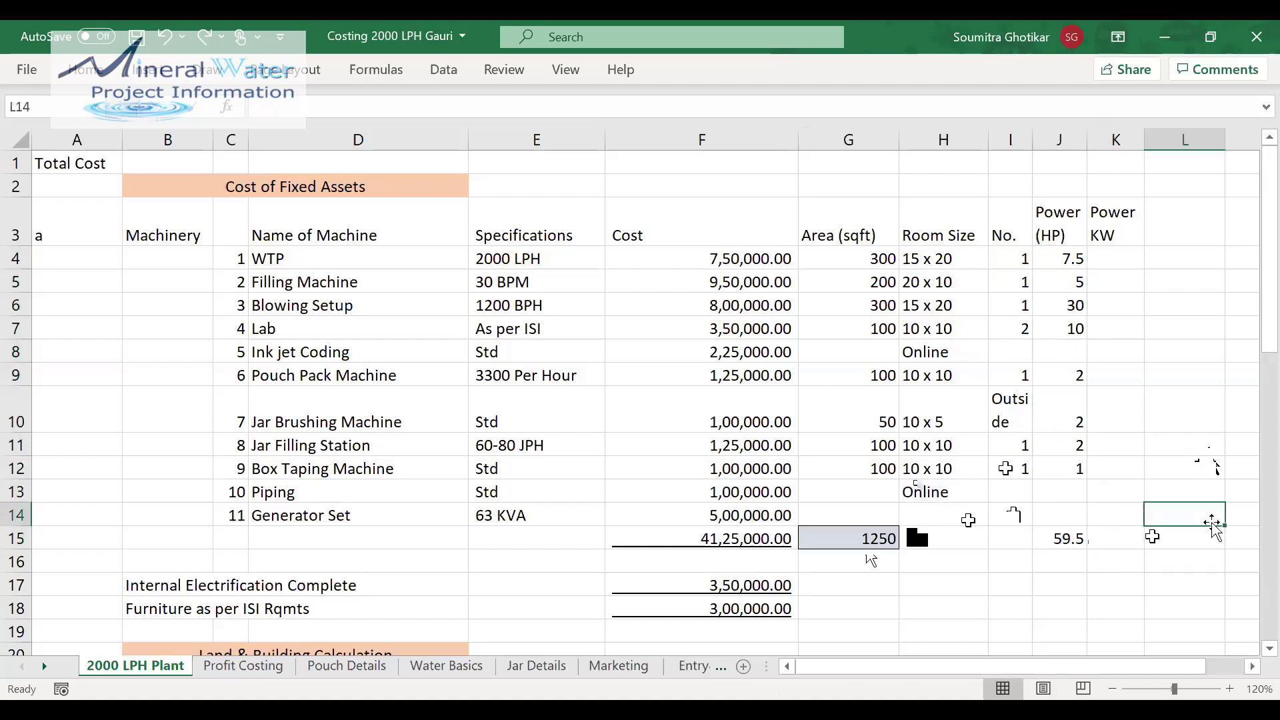
pyautogui.press('Left')
pyautogui.press('Left')
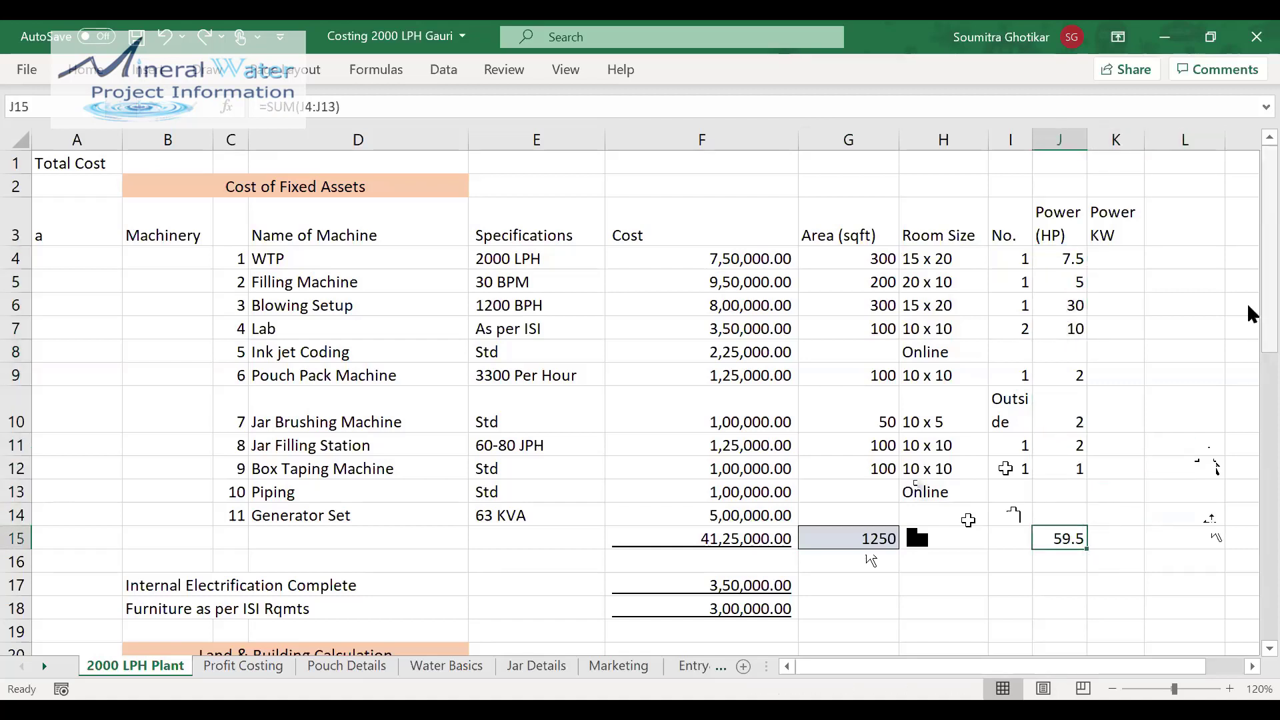
# - Compare the Generator Set's KVA specification with the total machinery power
pyautogui.scroll(-2, 1251, 365)
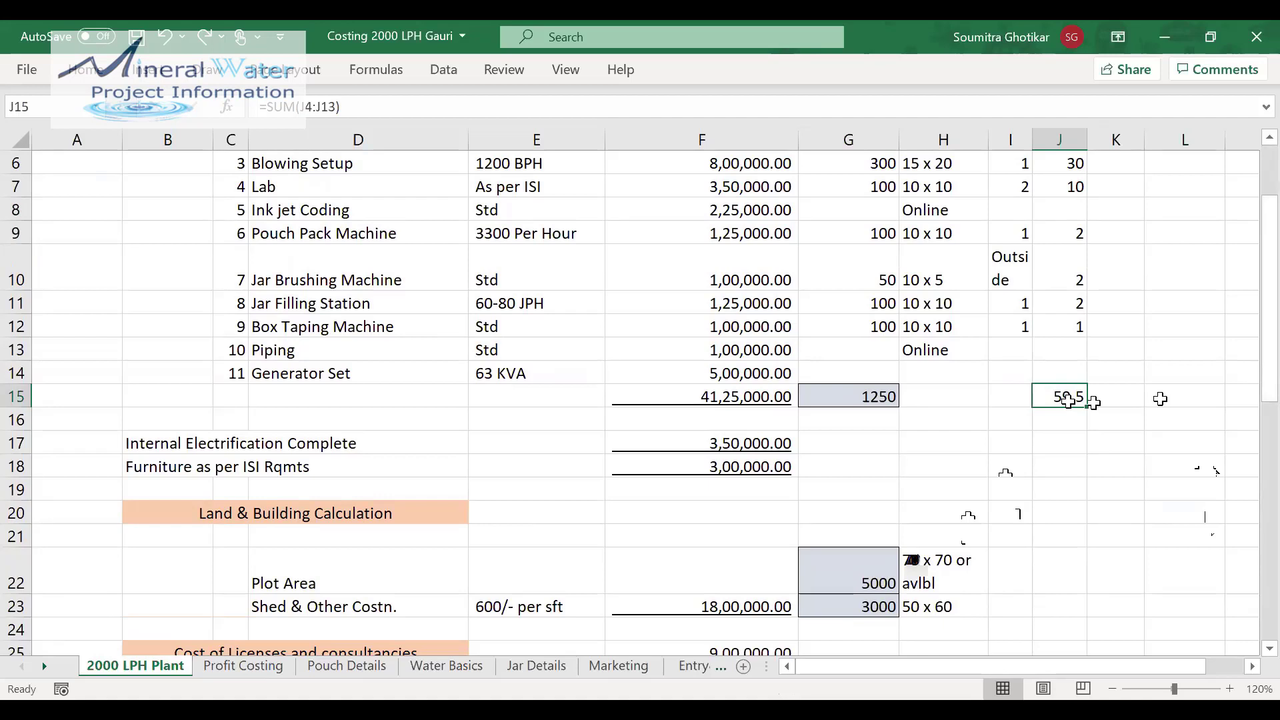
pyautogui.click(501, 375)
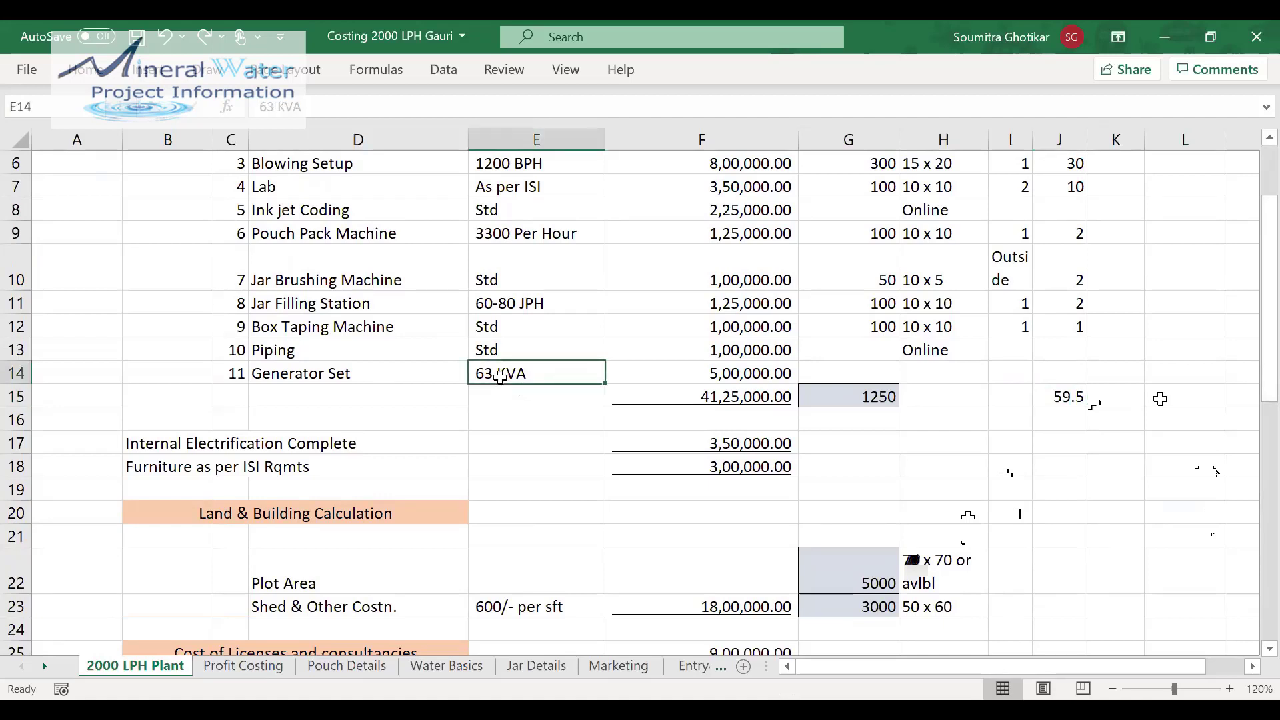
pyautogui.click(1062, 397)
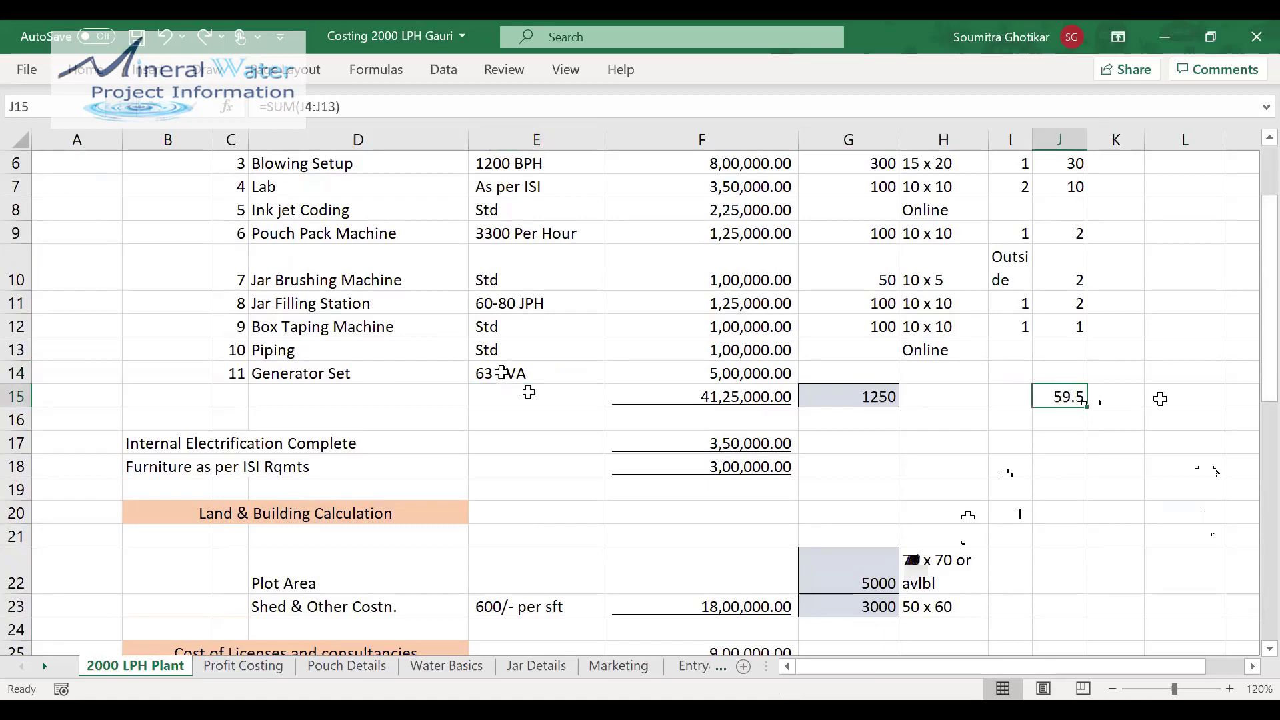
pyautogui.click(502, 374)
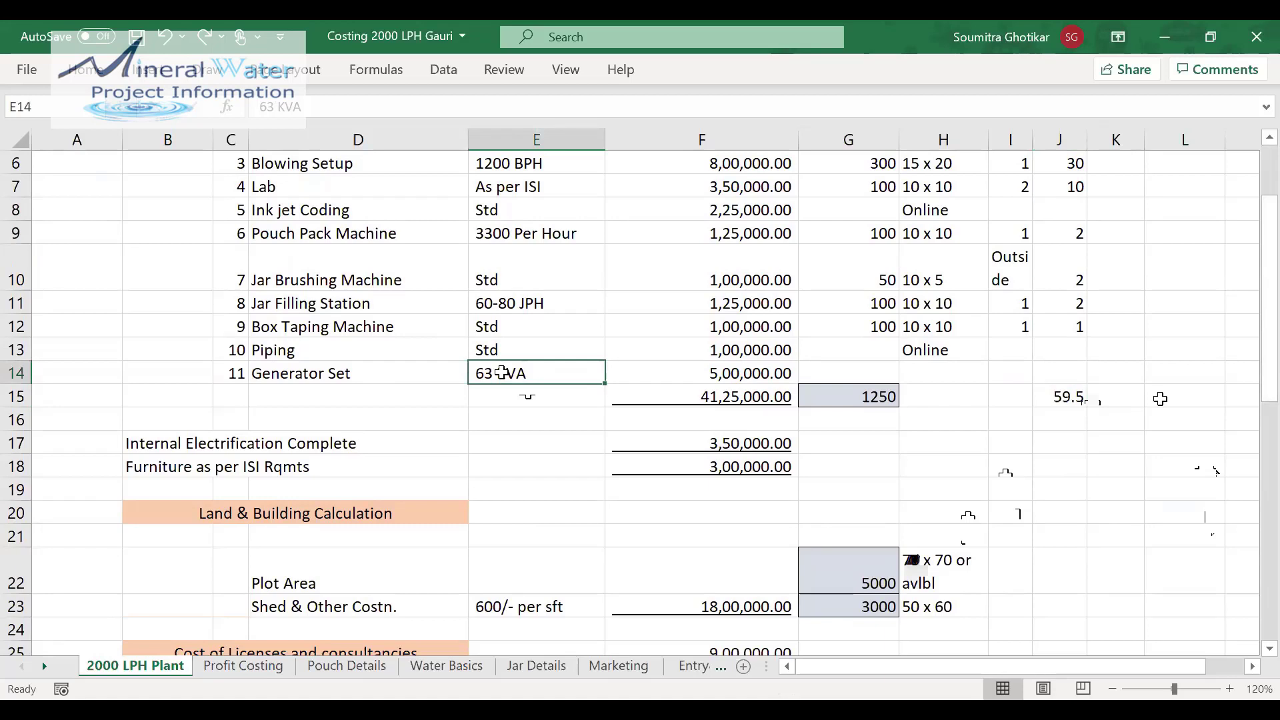
pyautogui.click(1140, 448)
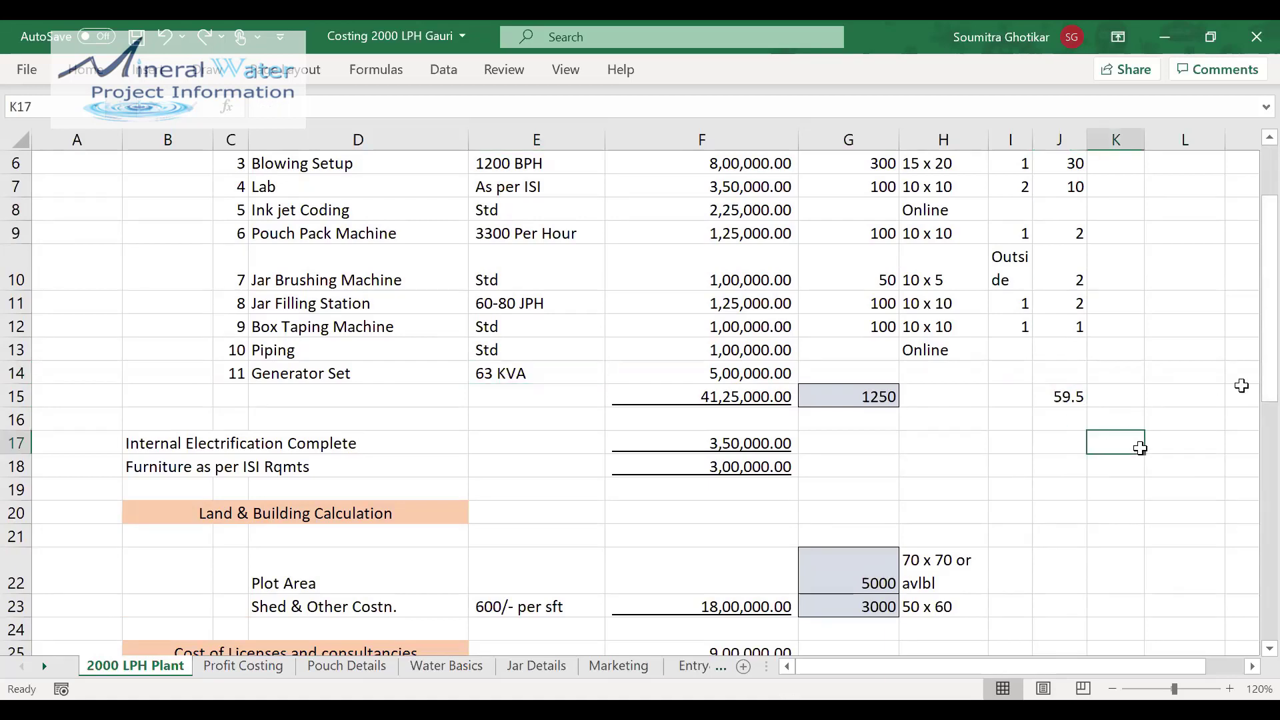
# - Review the Internal Electrification Complete and Furniture as per ISI Rqmts rows
pyautogui.moveTo(1251, 371); pyautogui.dragTo(1252, 396)
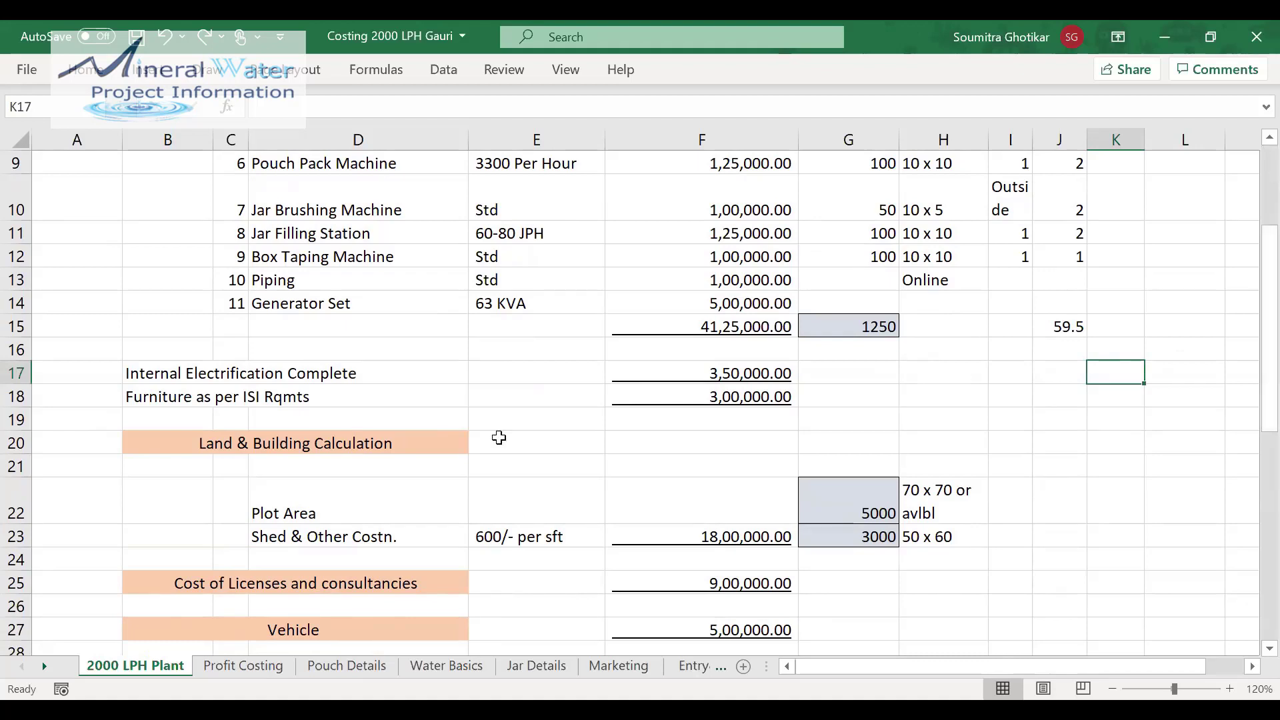
pyautogui.click(197, 377)
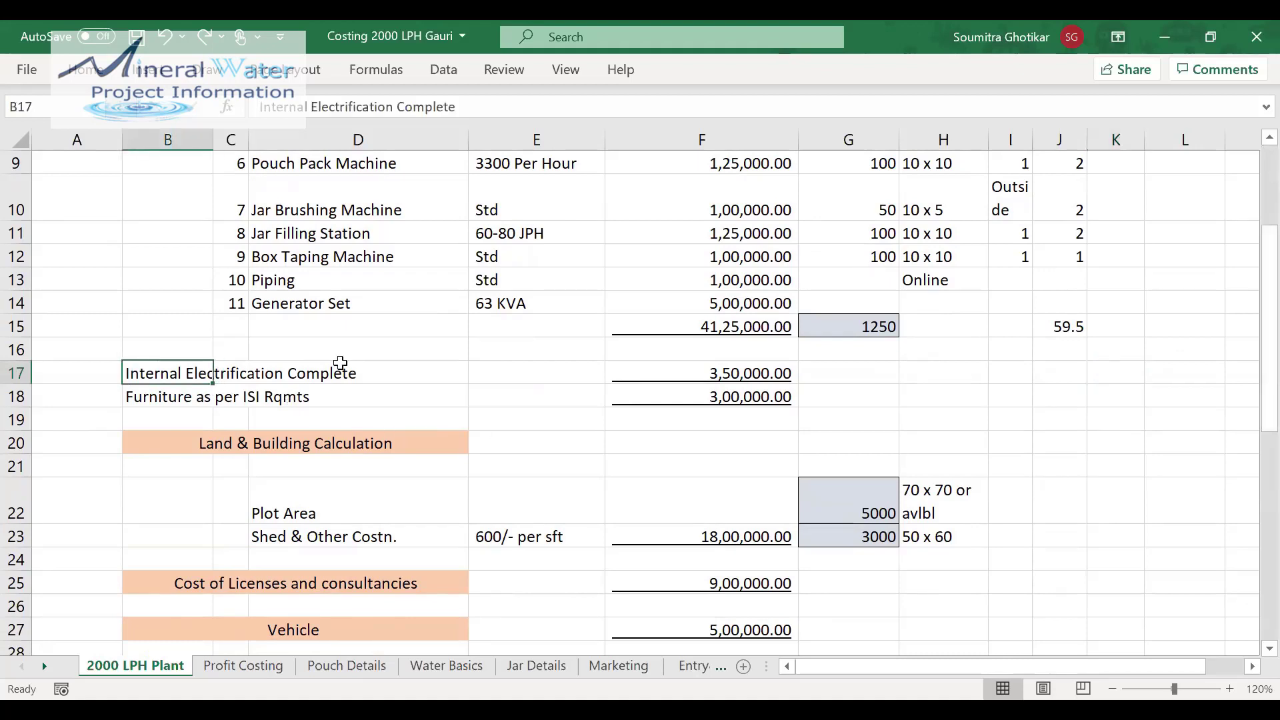
pyautogui.click(639, 370)
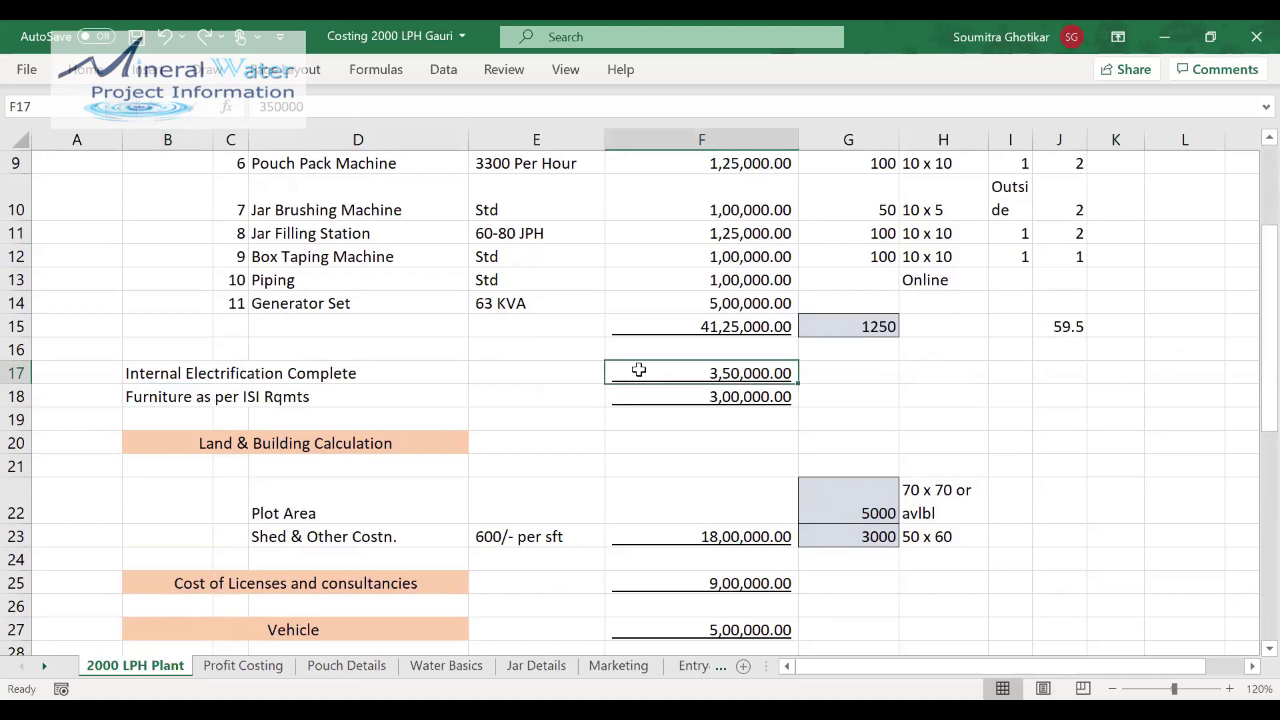
pyautogui.click(835, 372)
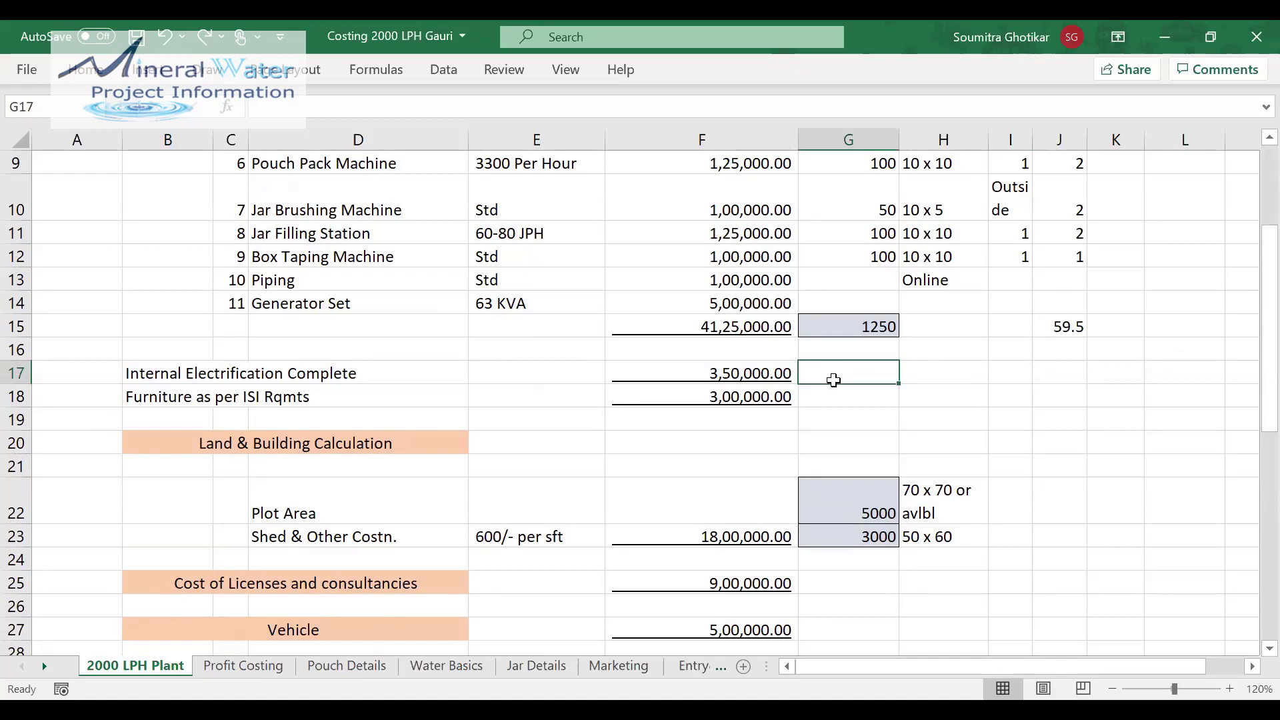
pyautogui.click(825, 400)
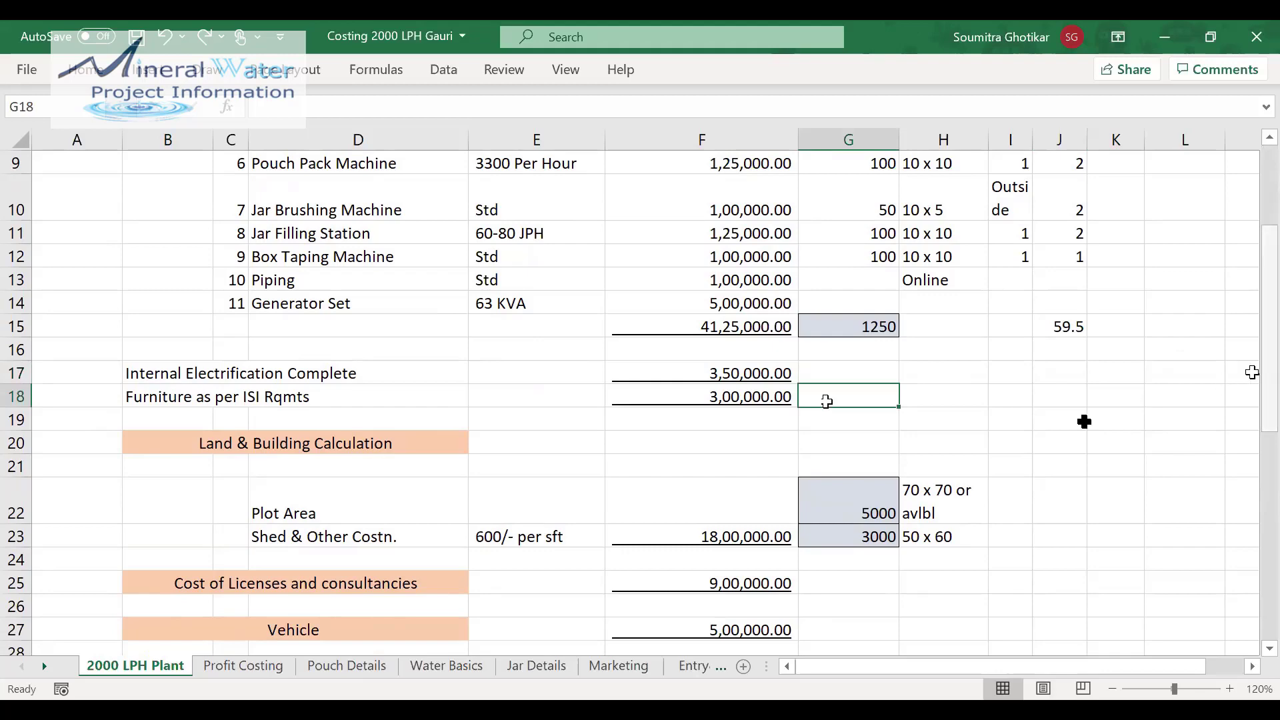
# - Examine the Plot Area row under Land & Building Calculation, including its area and empty cost cell
pyautogui.scroll(-1, 1252, 394)
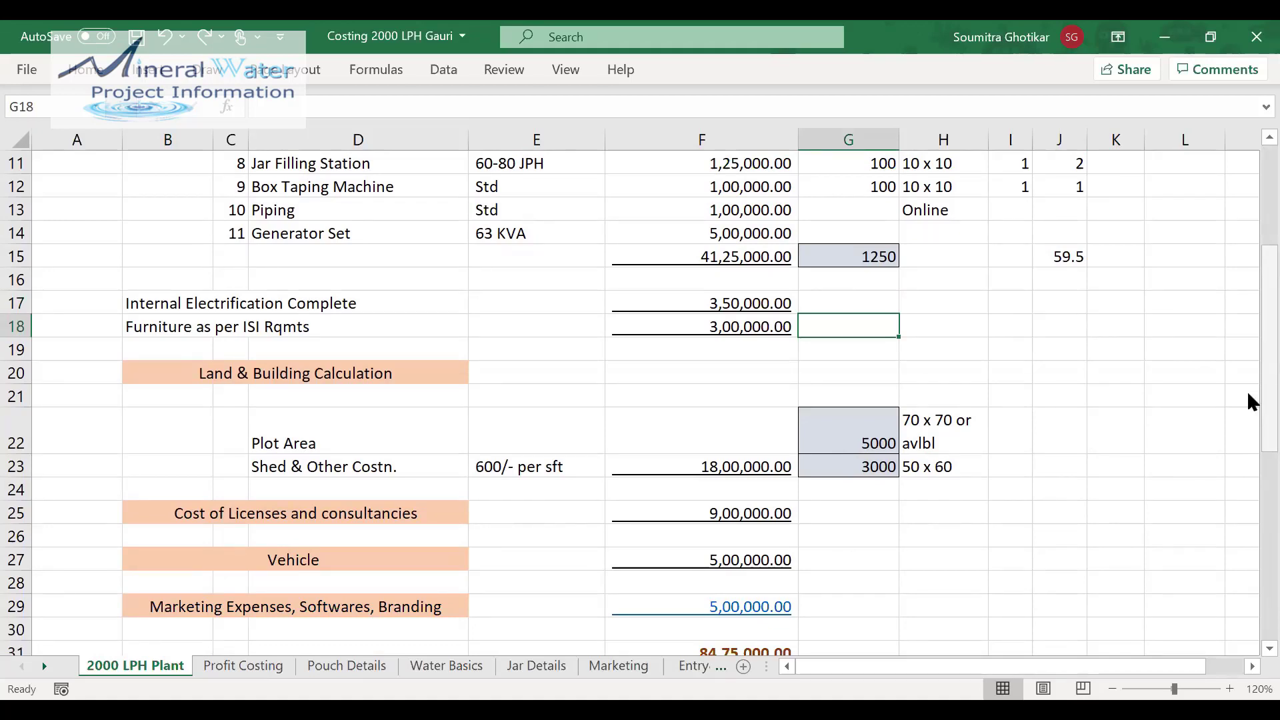
pyautogui.click(159, 367)
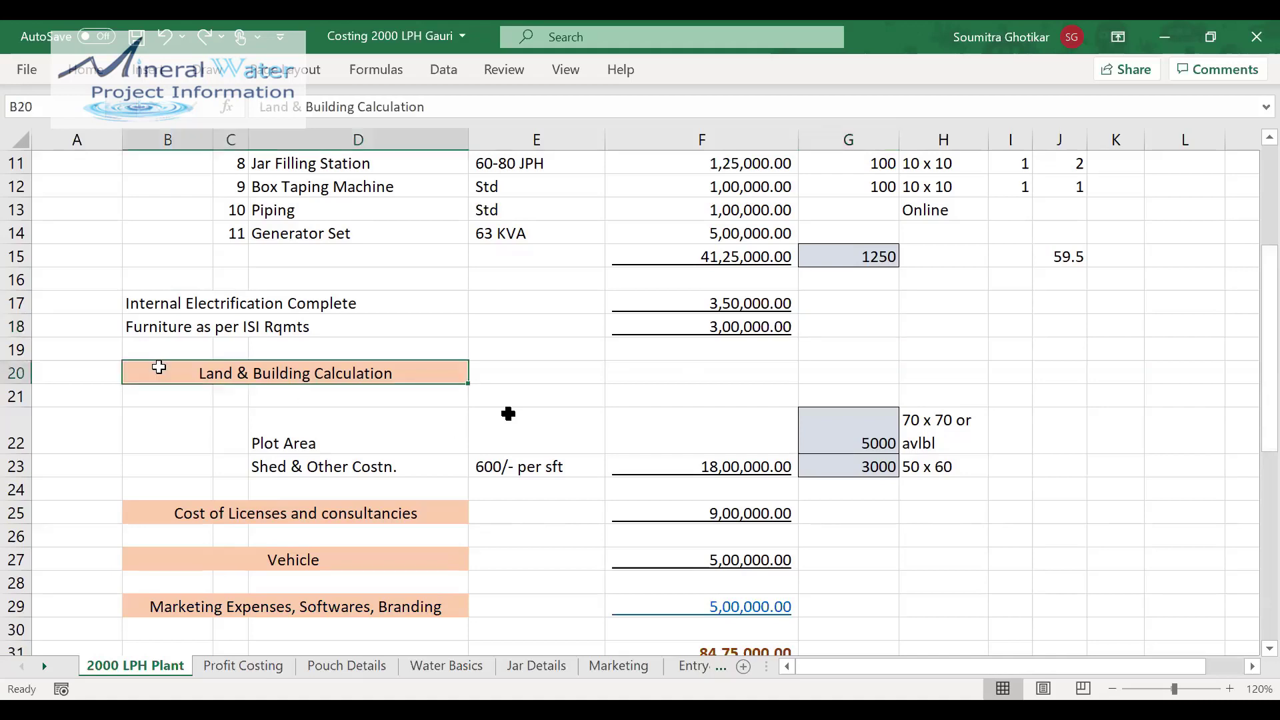
pyautogui.click(72, 370)
pyautogui.click(292, 436)
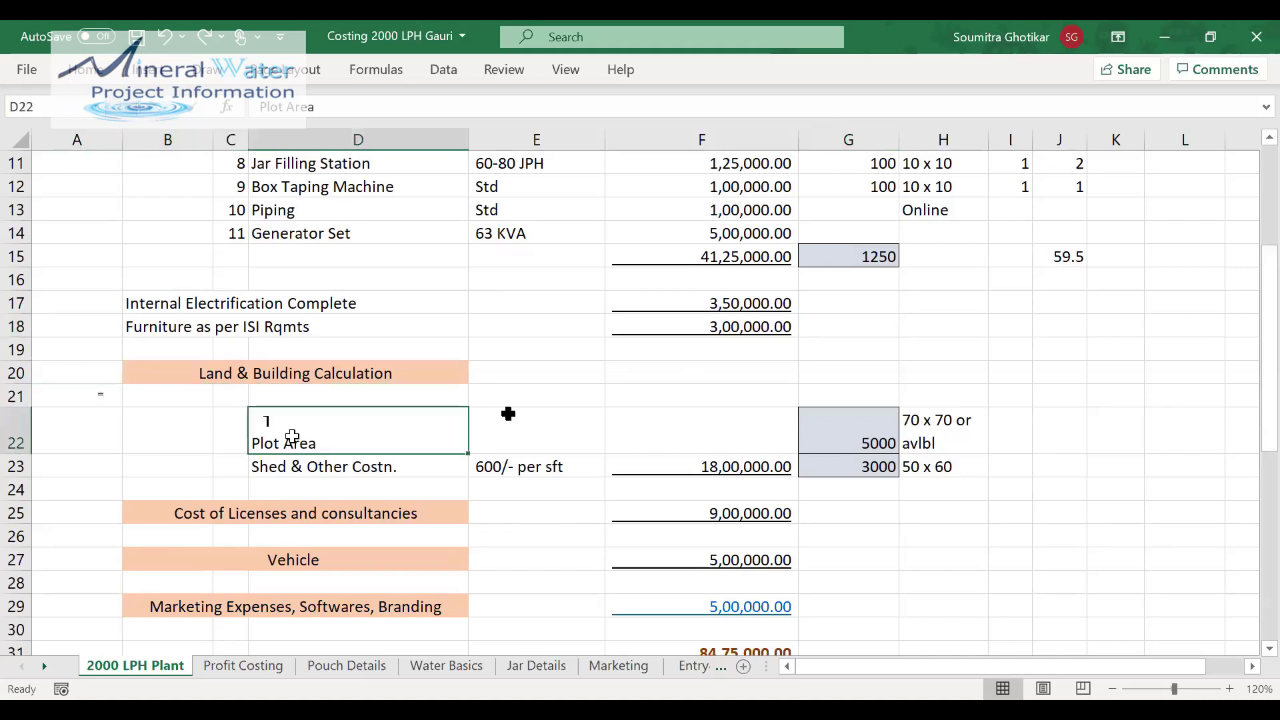
pyautogui.click(645, 432)
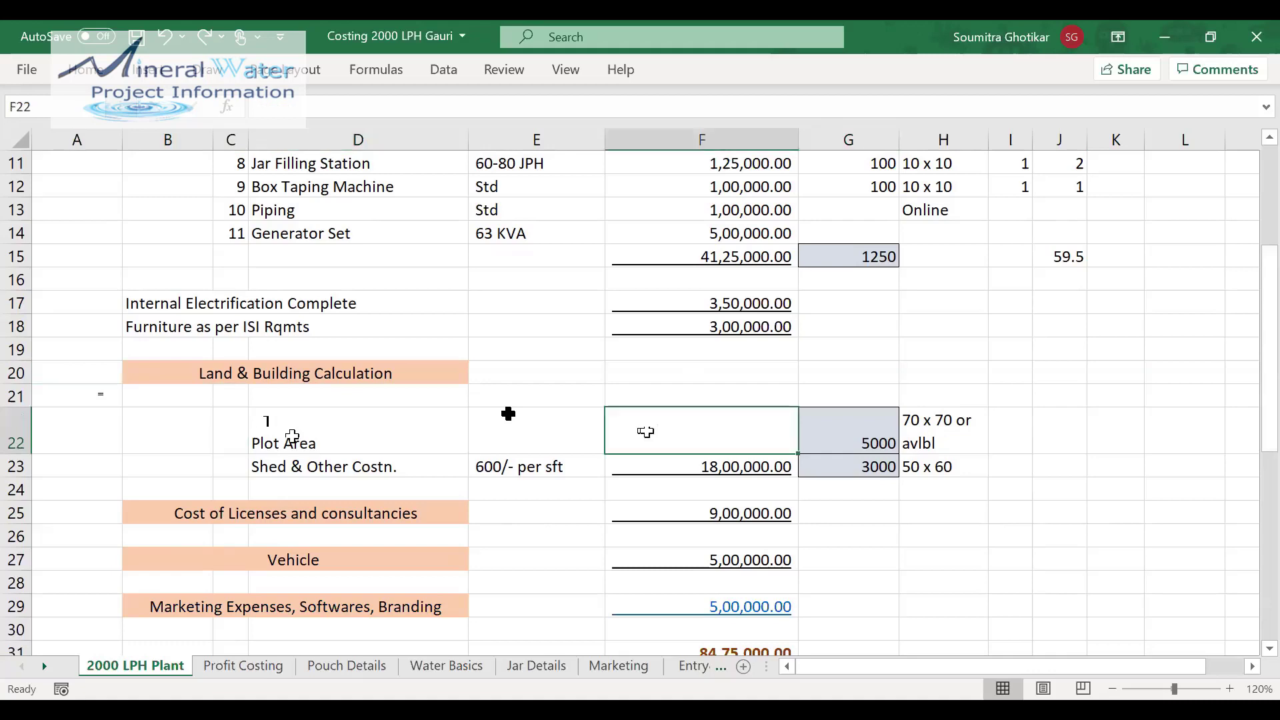
pyautogui.click(860, 435)
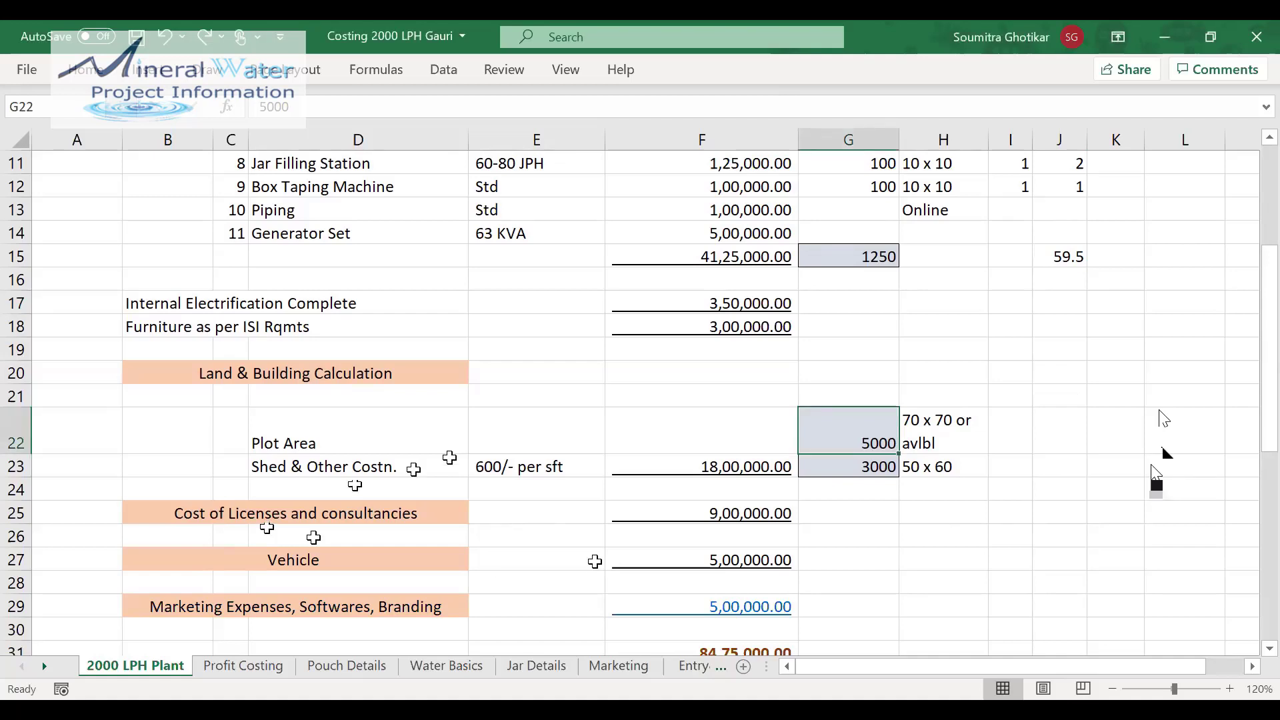
pyautogui.click(257, 375)
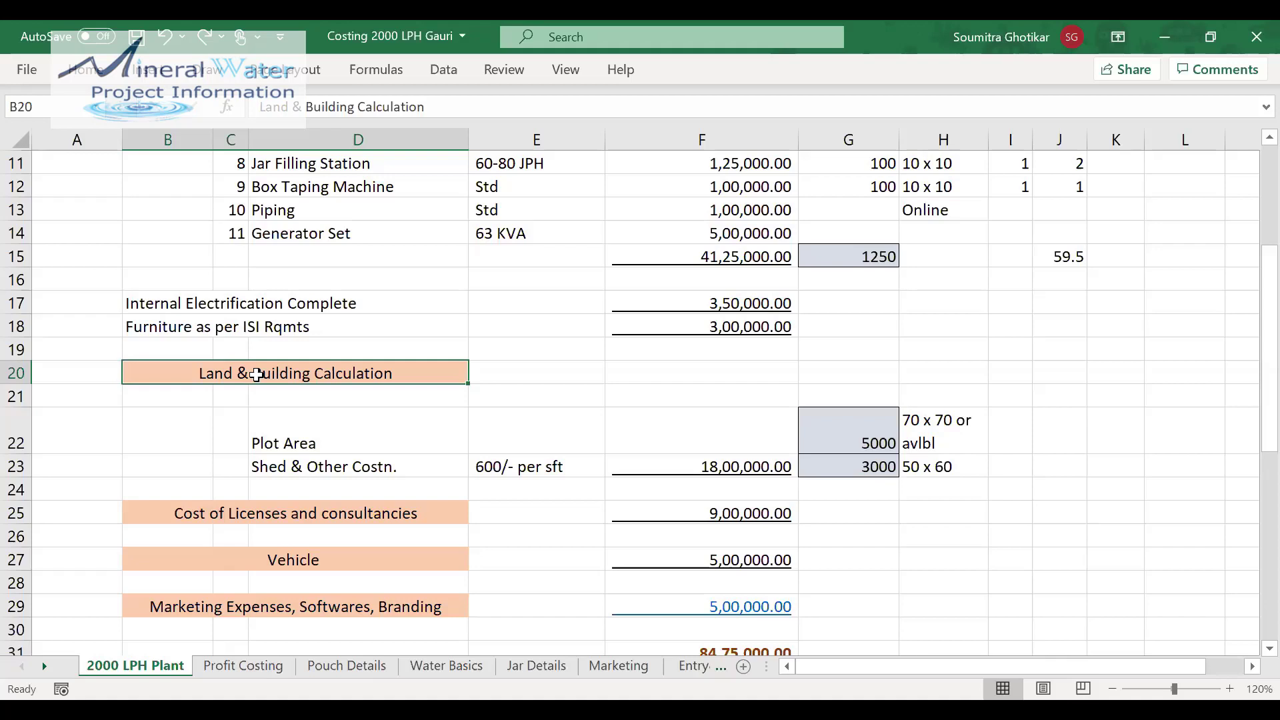
pyautogui.click(329, 441)
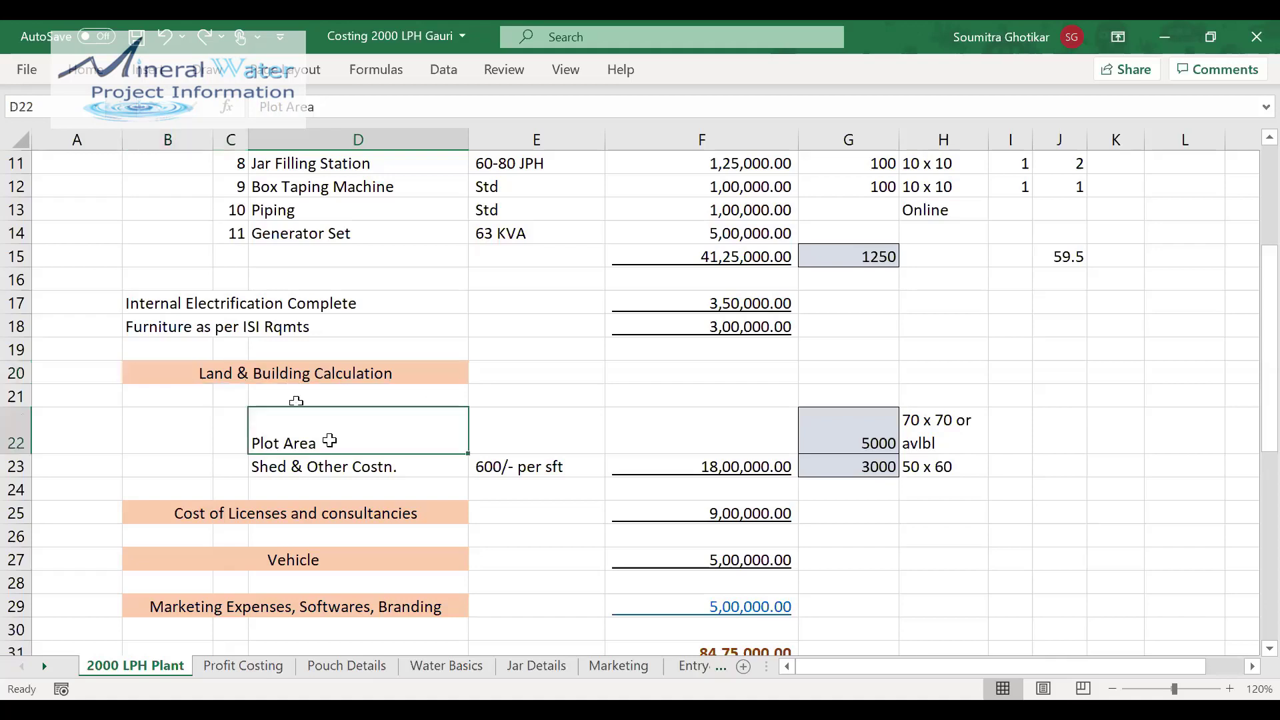
pyautogui.click(817, 438)
pyautogui.click(718, 426)
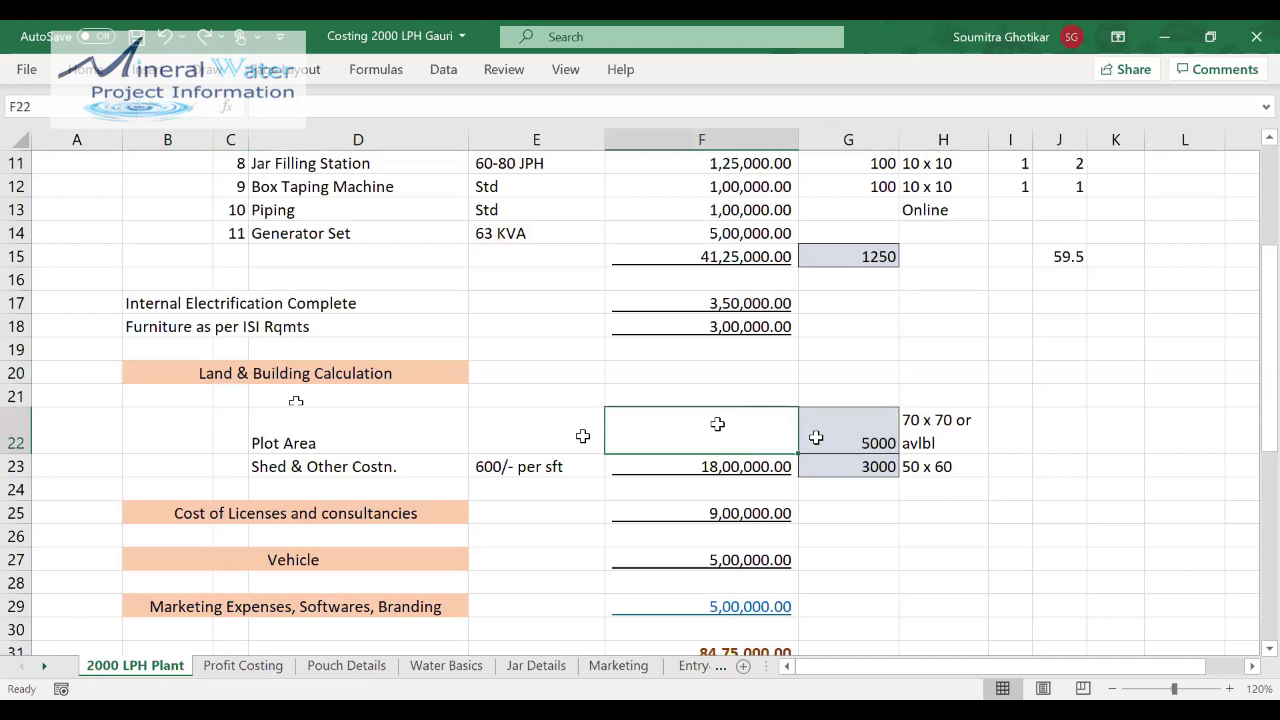
pyautogui.click(546, 429)
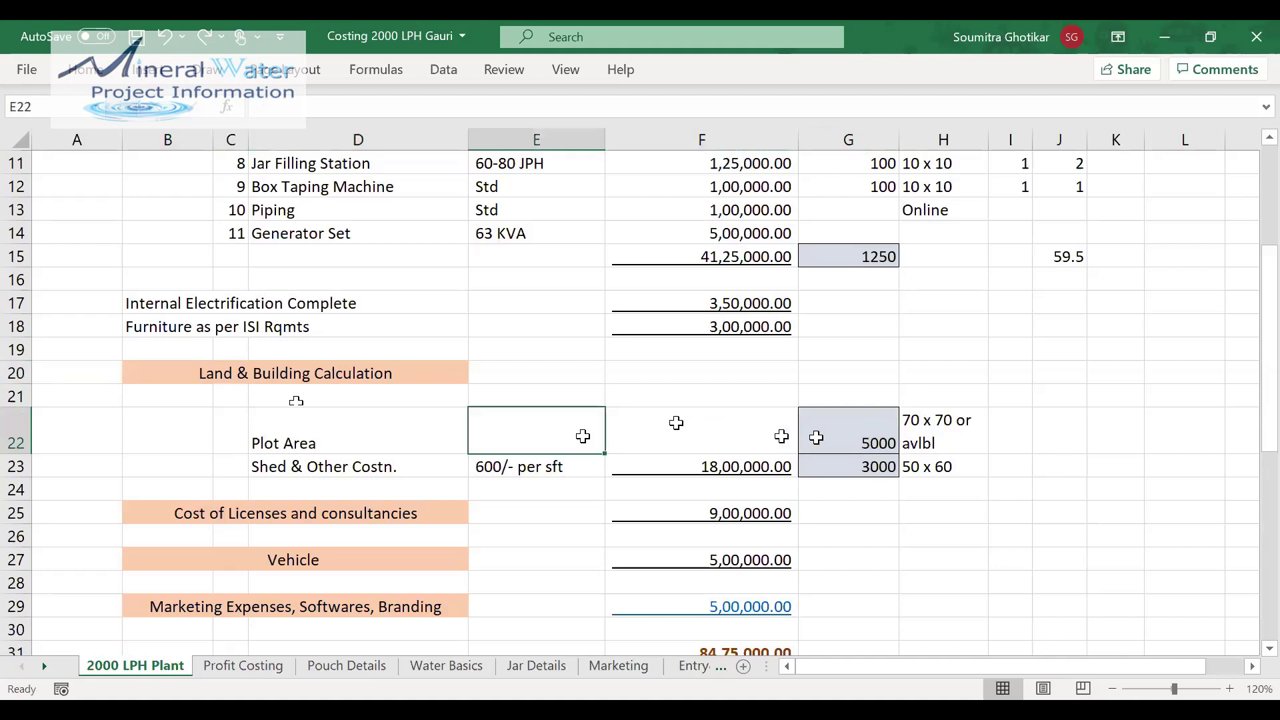
pyautogui.click(1039, 440)
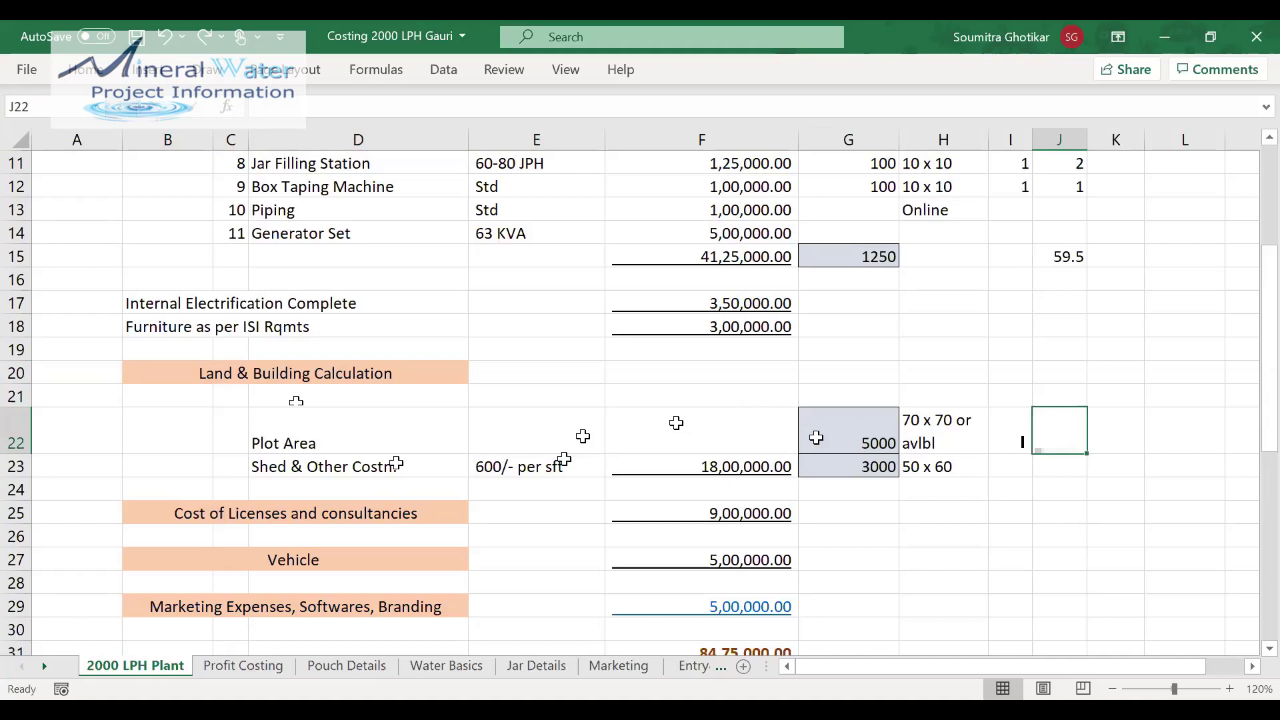
# - Review the Shed & Other Costn. row's rate per sft and cost alongside the Plot Area row
pyautogui.click(342, 465)
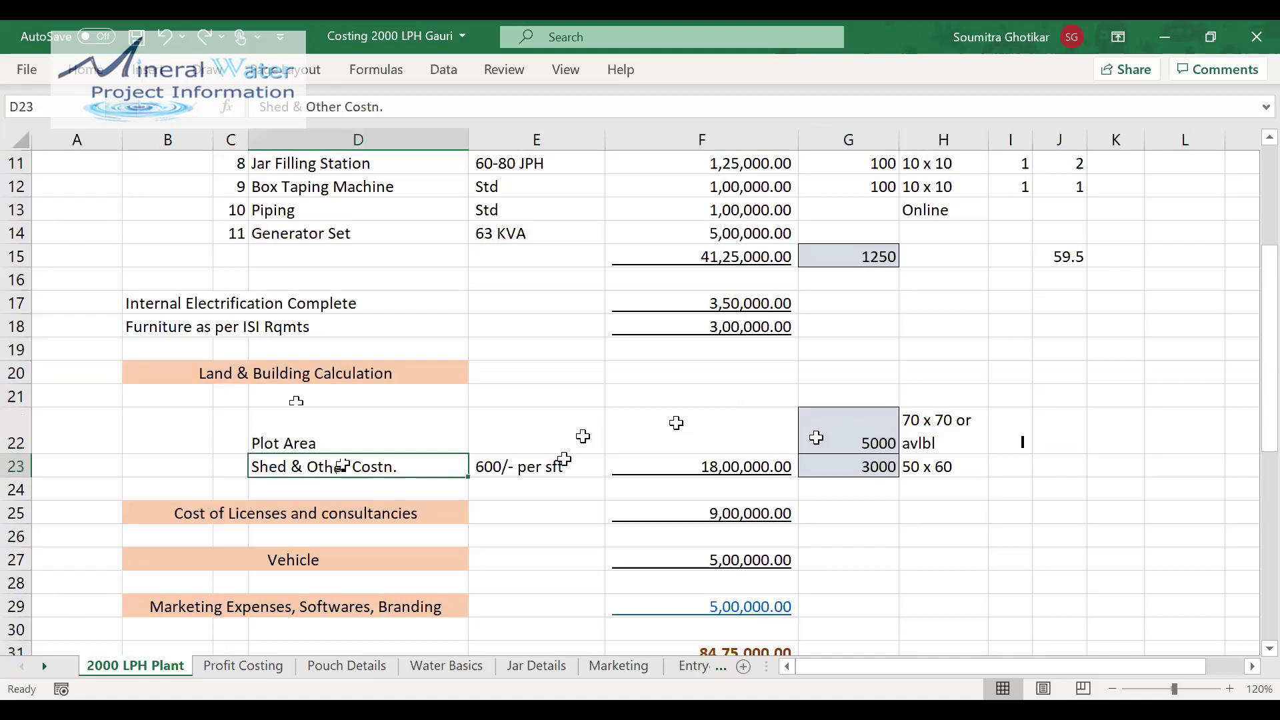
pyautogui.click(650, 470)
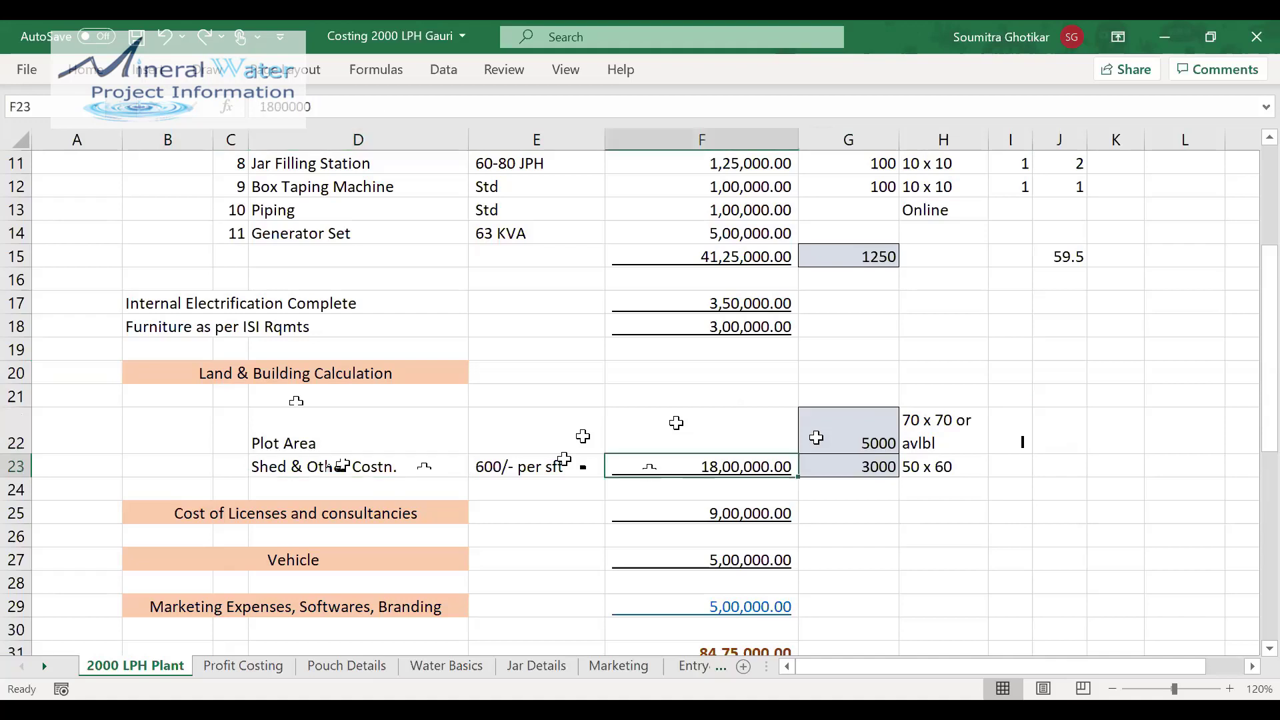
pyautogui.click(408, 443)
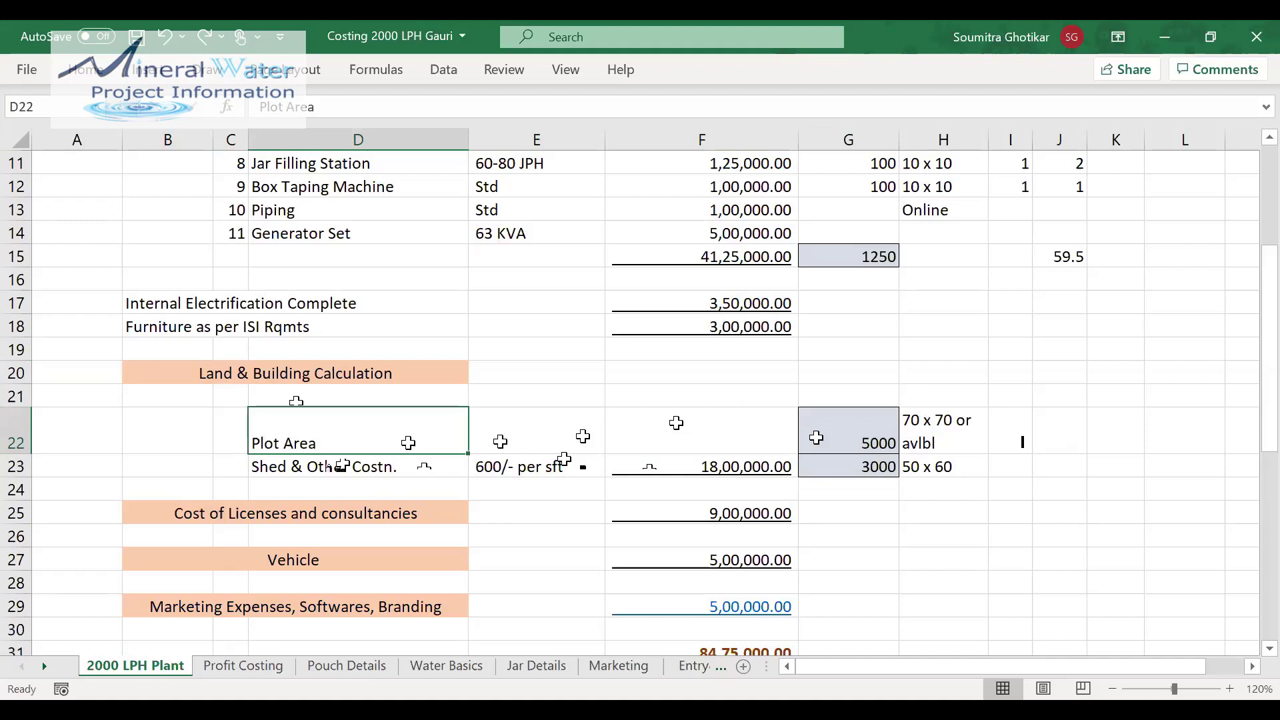
pyautogui.click(670, 438)
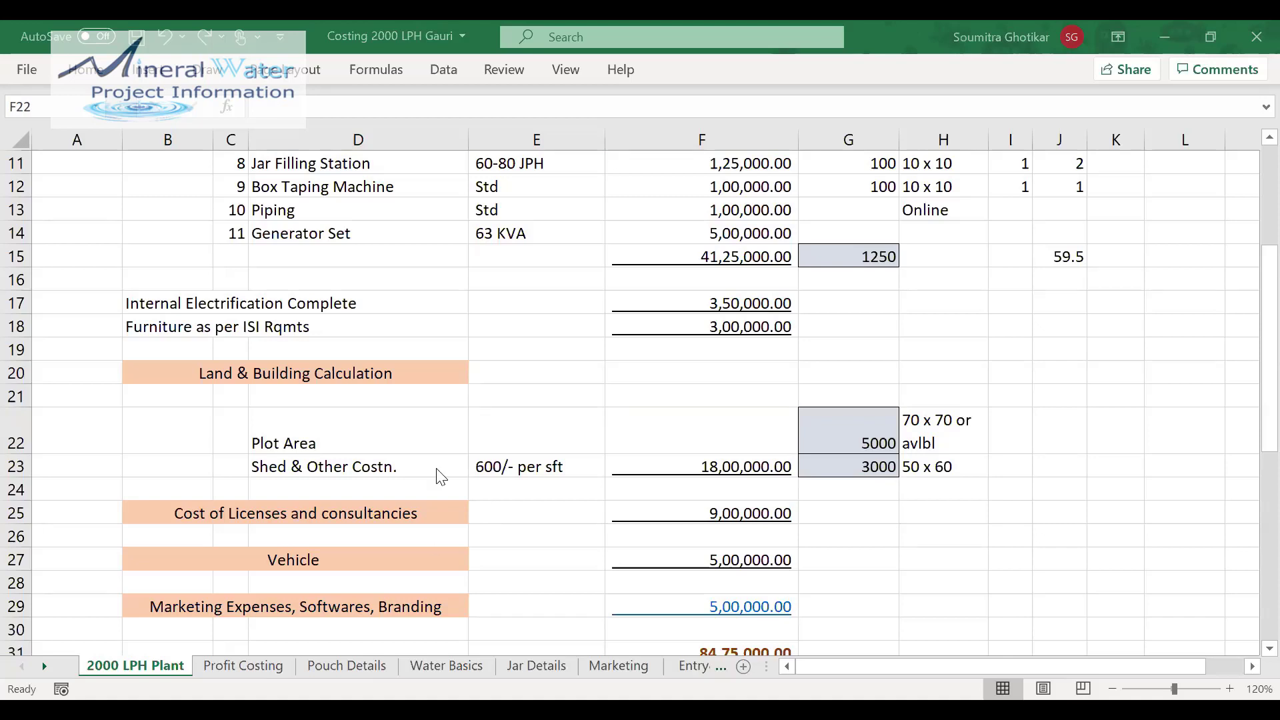
pyautogui.press('Down')
pyautogui.press('Left')
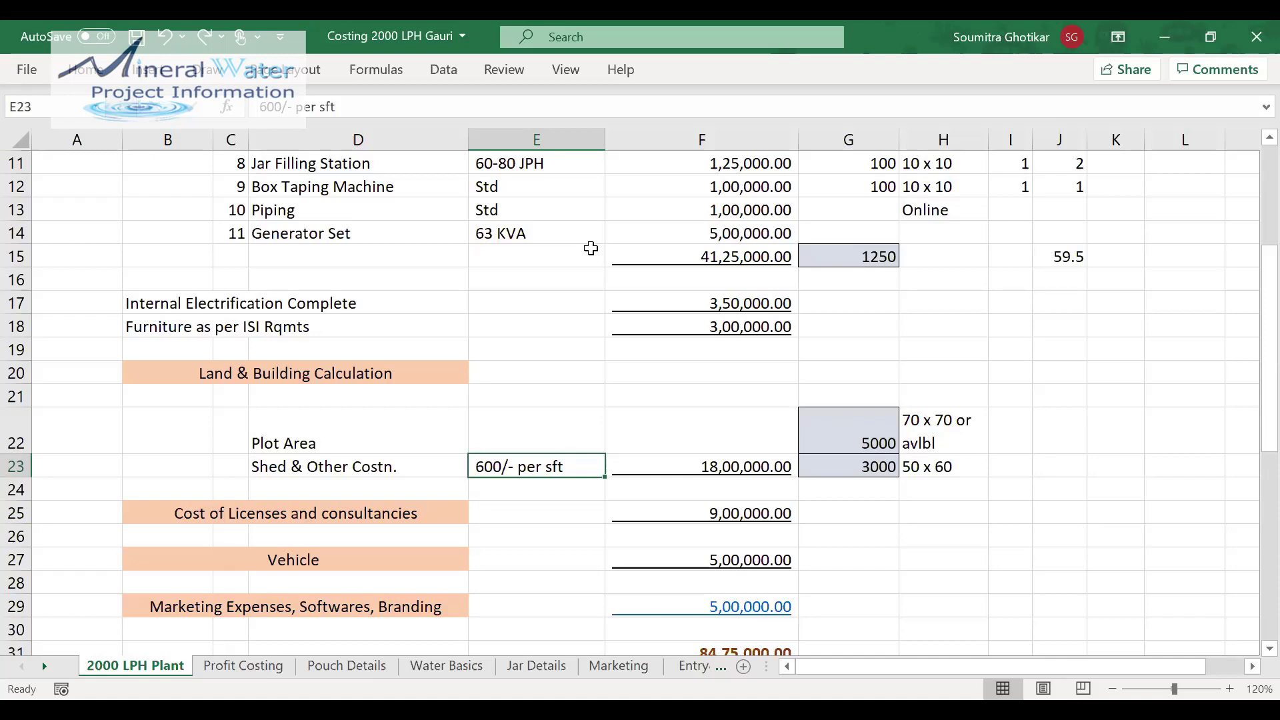
pyautogui.click(954, 510)
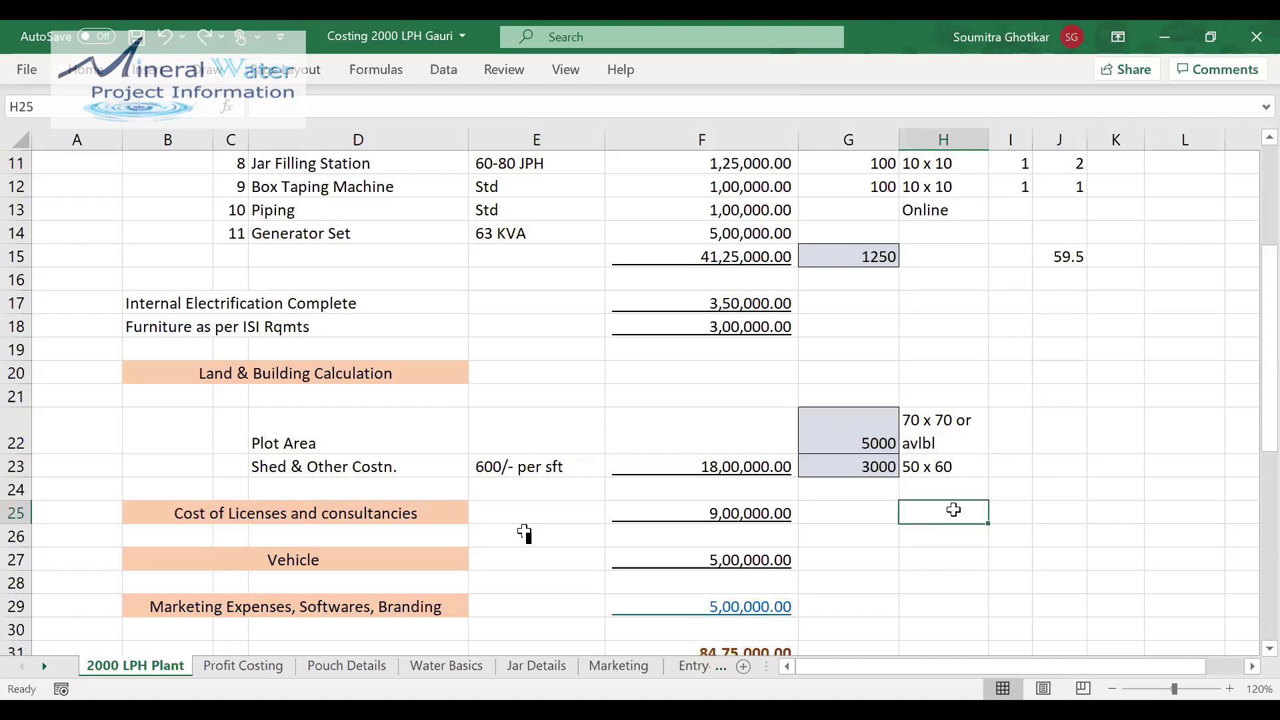
pyautogui.click(1005, 468)
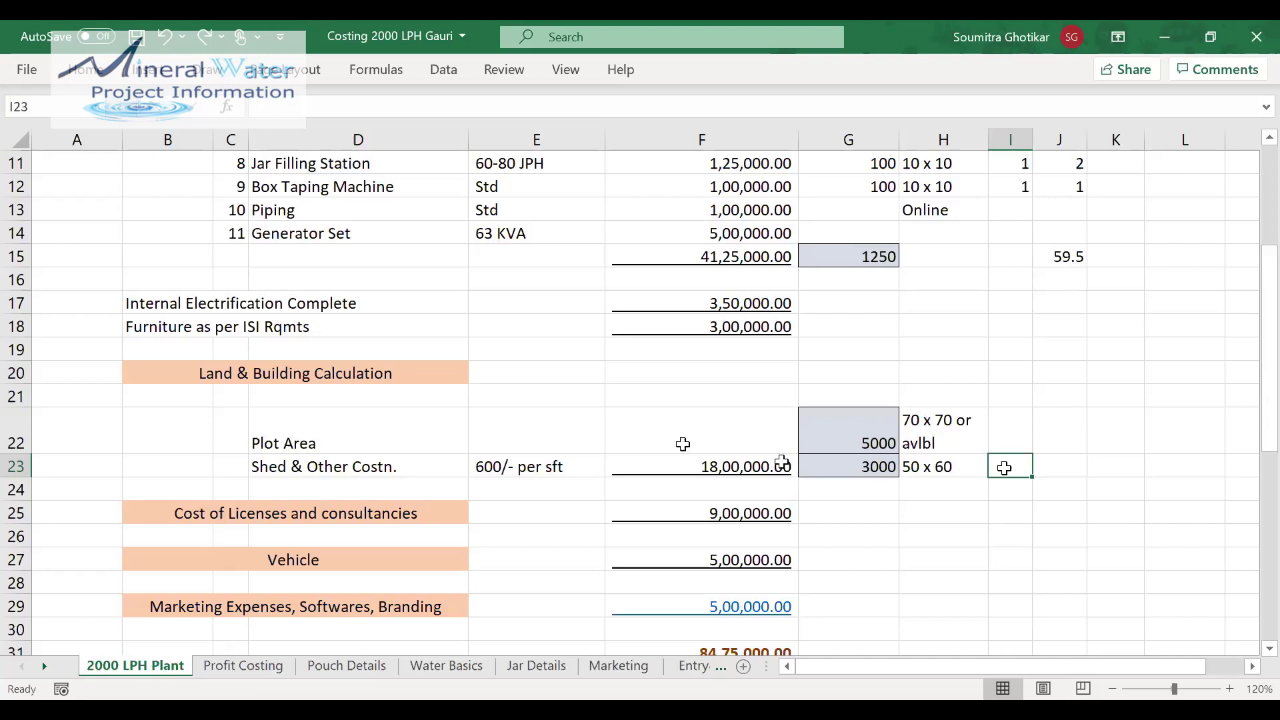
pyautogui.click(564, 464)
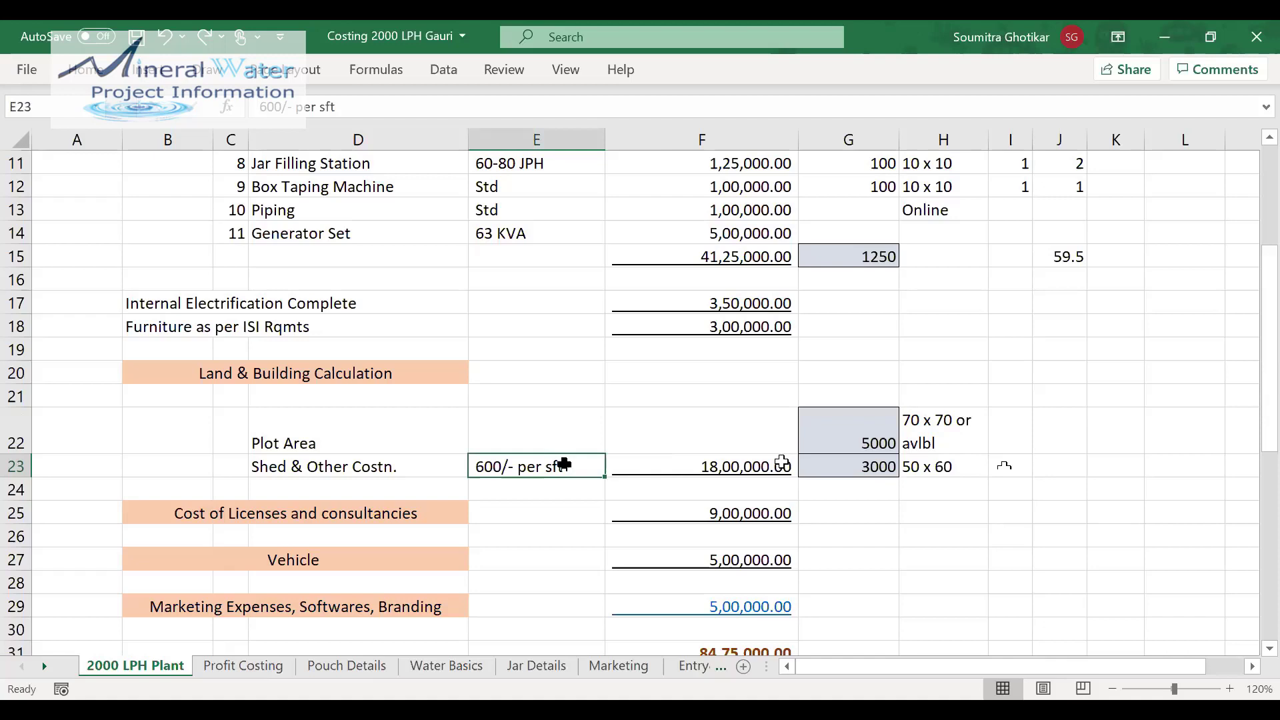
pyautogui.click(615, 466)
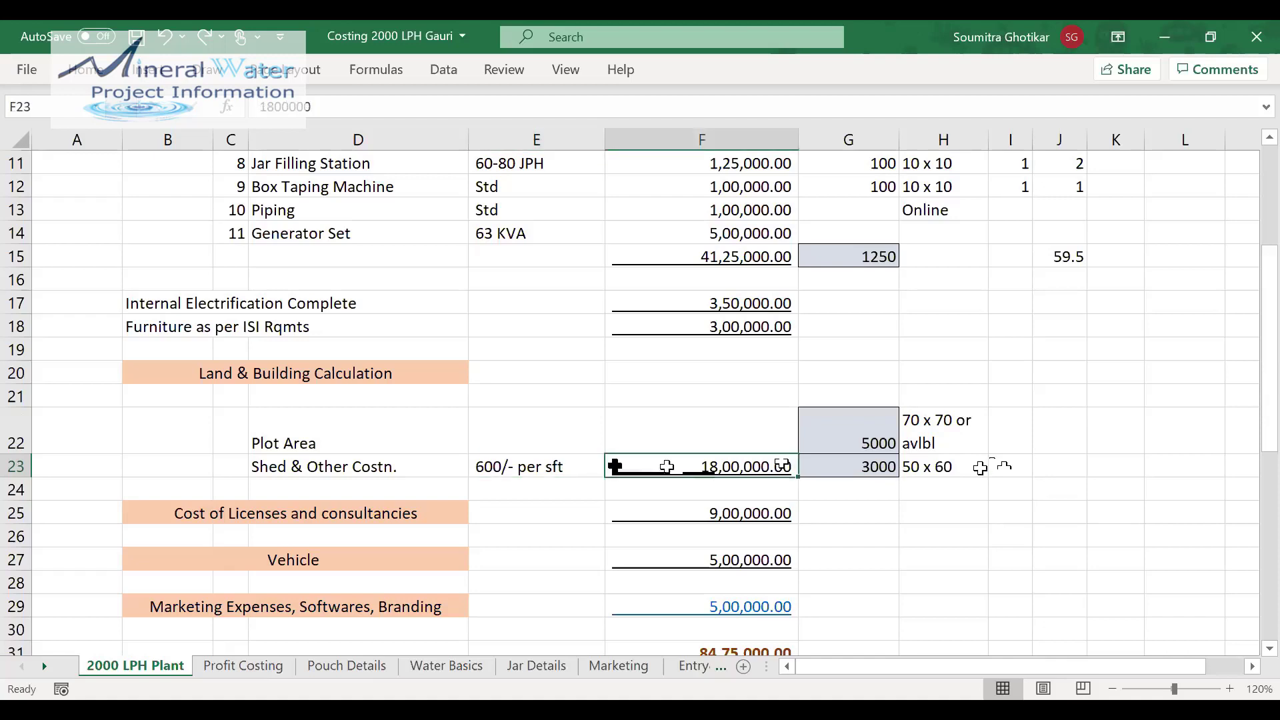
pyautogui.click(1003, 466)
pyautogui.click(666, 461)
pyautogui.moveTo(1052, 518); pyautogui.dragTo(752, 489)
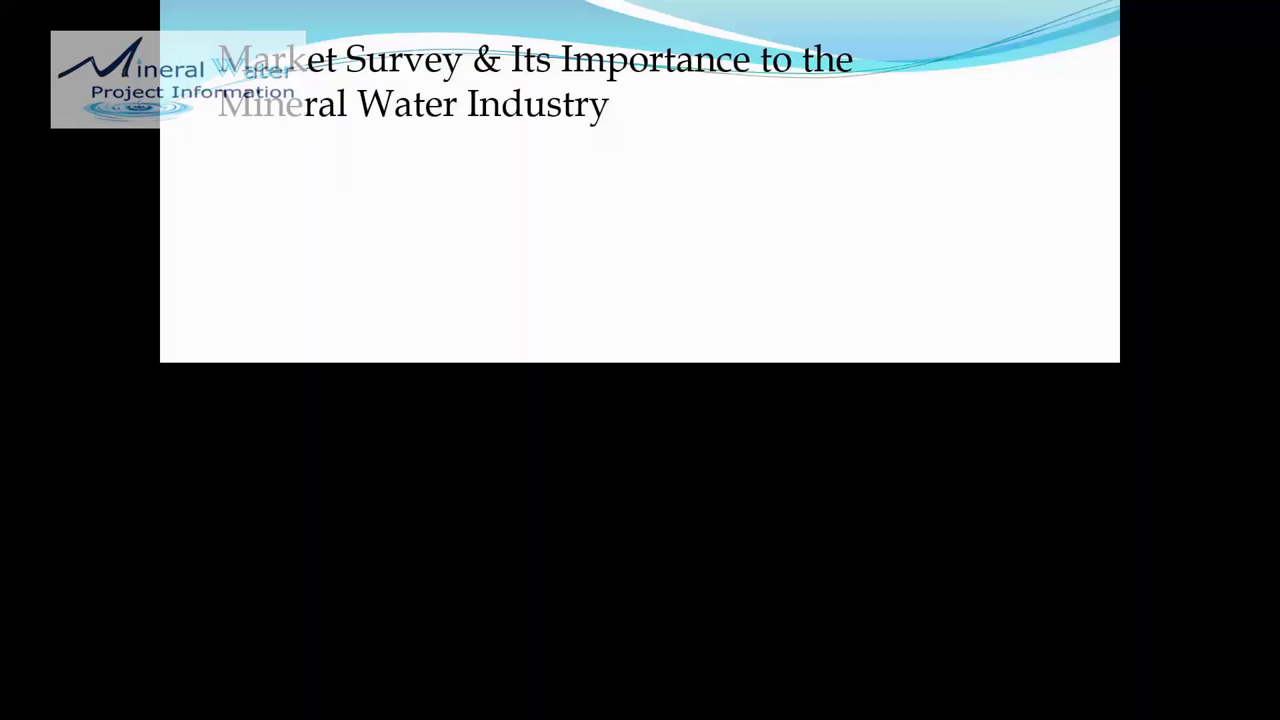